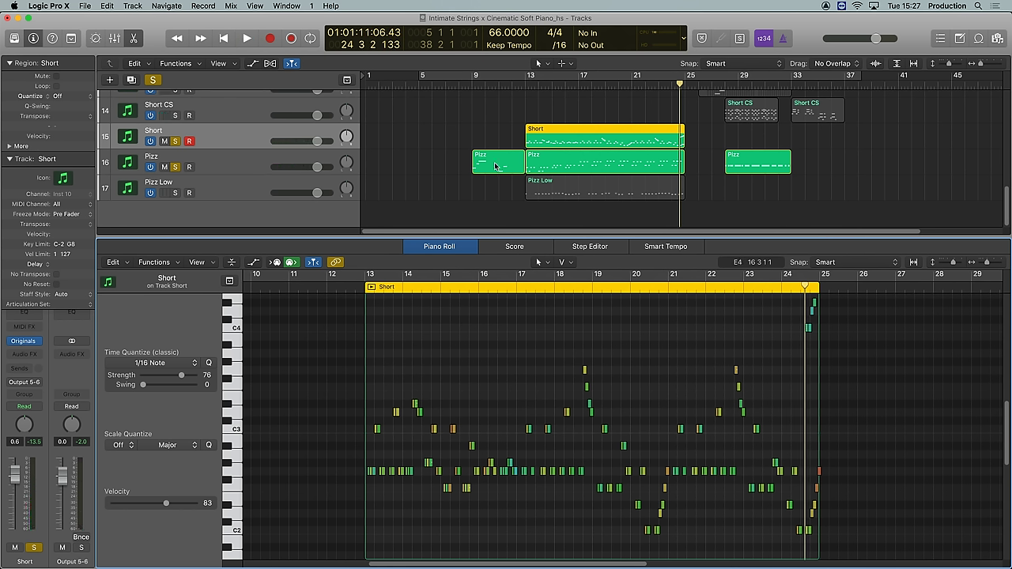
Return the playhead to bar 9 and add the Pizz Low track to the soloed tracks.
{"action": "left_click", "coordinate": [472, 87]}
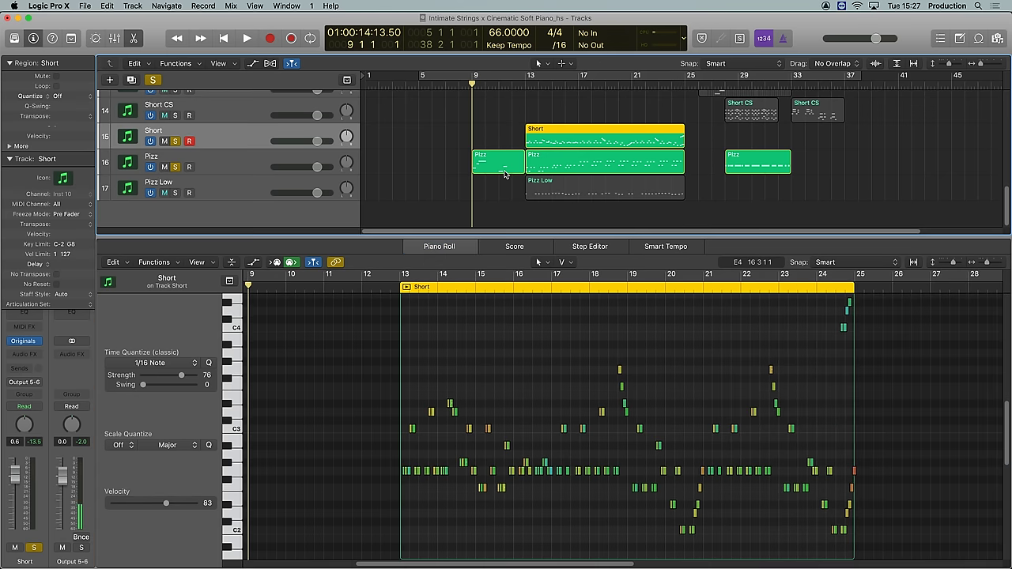
{"action": "left_click", "coordinate": [205, 200]}
{"action": "left_click", "coordinate": [176, 193]}
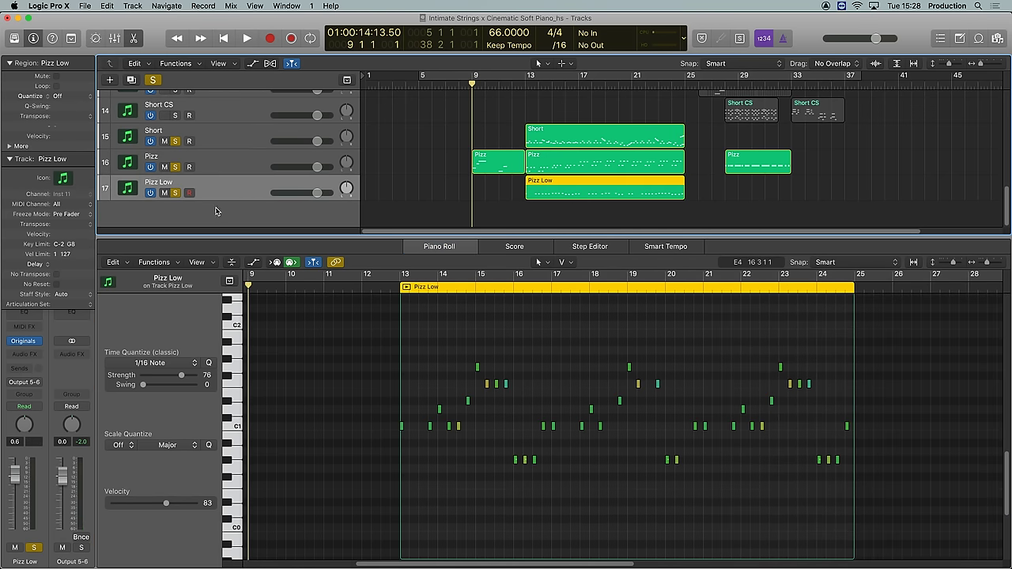
Check the Pizz Low track's Intimate Strings instrument settings, then hide the plug-in window and play the arrangement.
{"action": "left_click", "coordinate": [24, 342]}
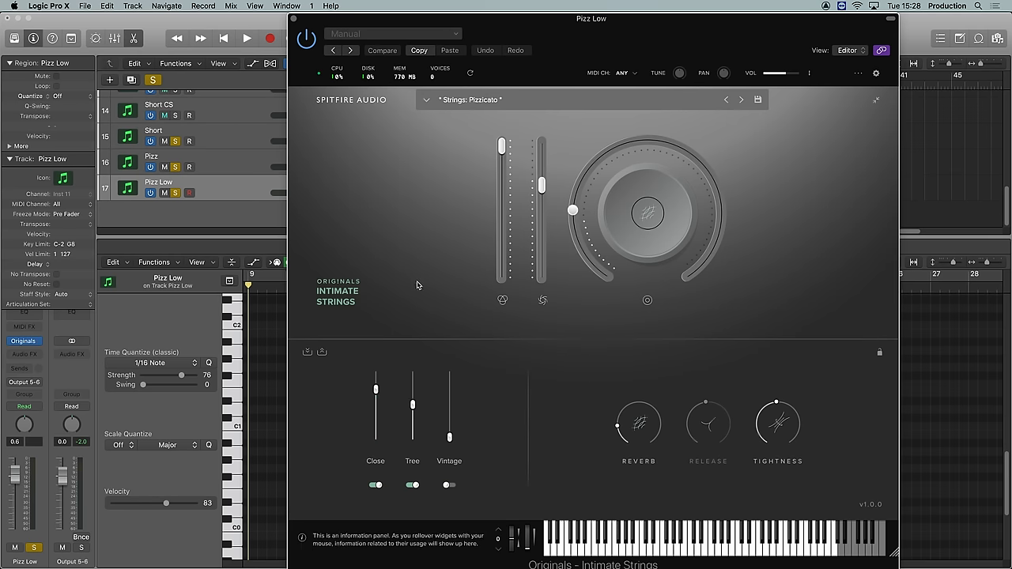
{"action": "key", "text": "v"}
{"action": "key", "text": "space"}
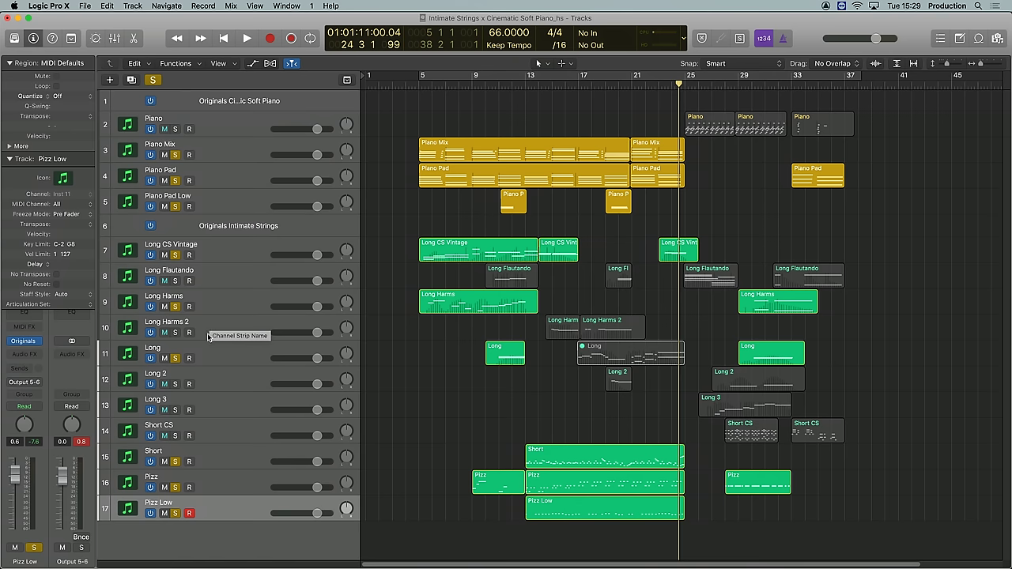
Solo the Long Harms 2 track and play its first region from its start with the Piano Roll open.
{"action": "left_click", "coordinate": [217, 328]}
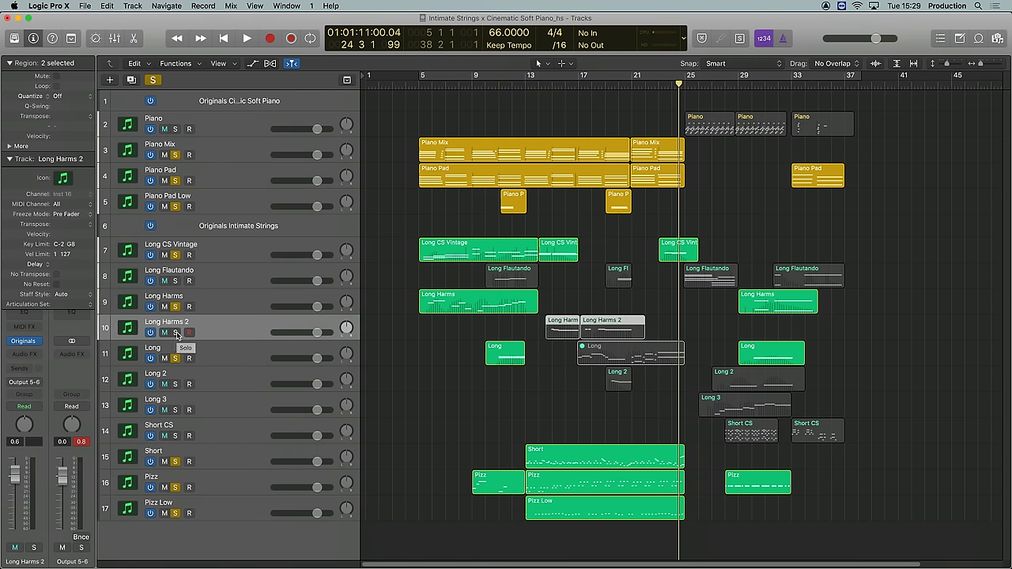
{"action": "left_click", "coordinate": [571, 290]}
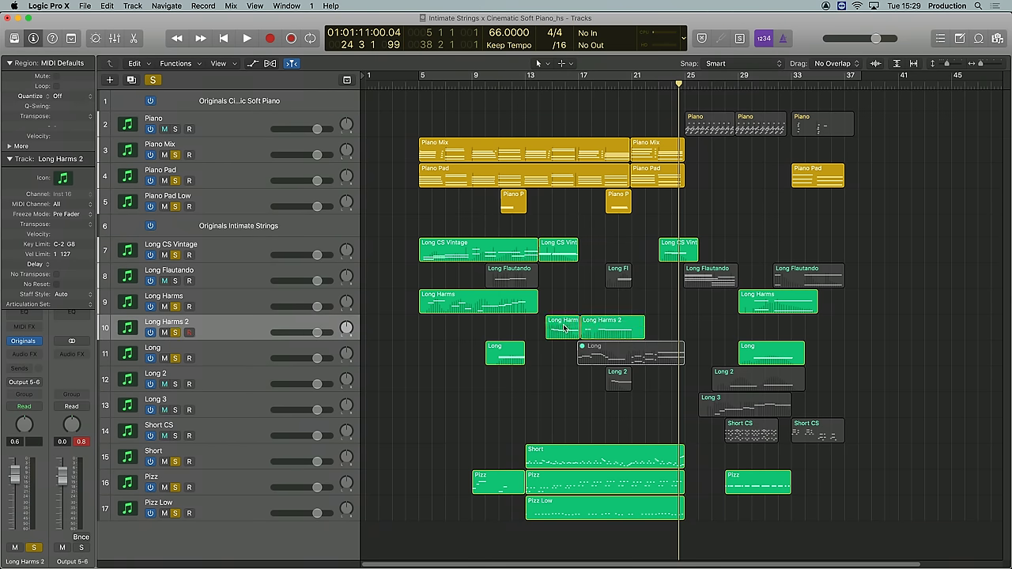
{"action": "key", "text": "e"}
{"action": "left_click", "coordinate": [456, 287]}
{"action": "key", "text": "space"}
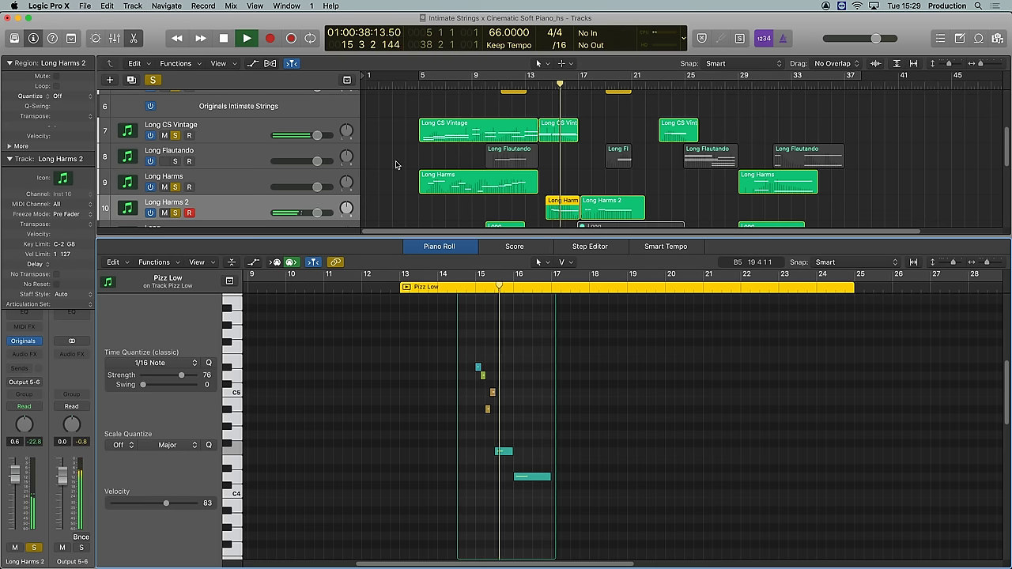
Mute the second Long Harms 2 region starting at bar 17, then stop playback and close the Piano Roll.
{"action": "left_click", "coordinate": [634, 204]}
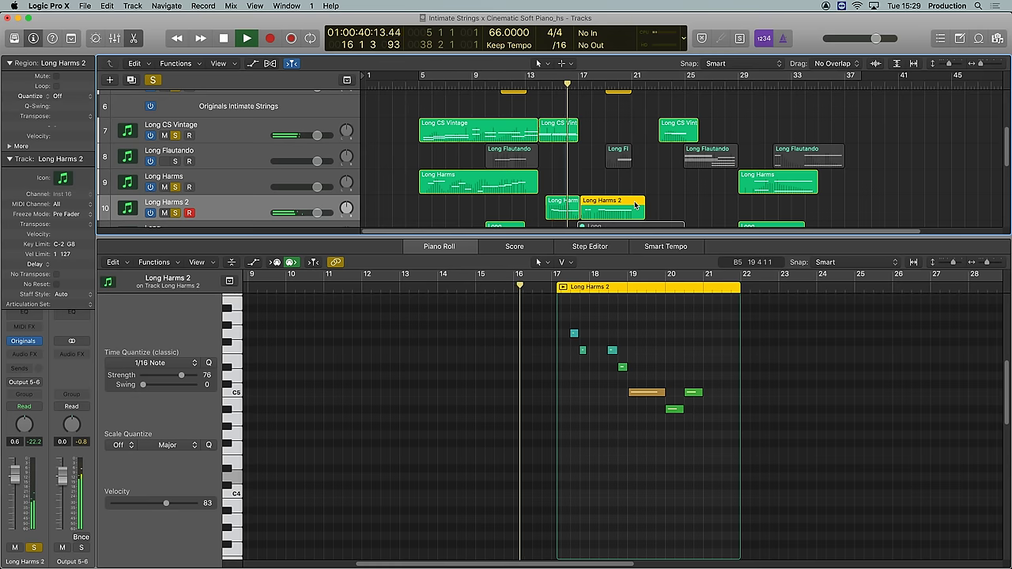
{"action": "key", "text": "ctrl+m"}
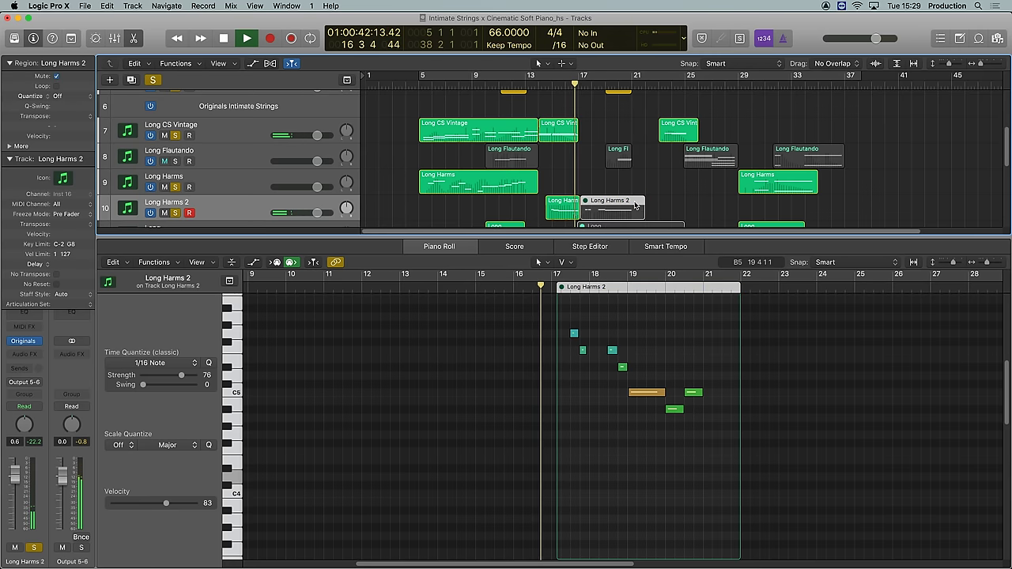
{"action": "key", "text": "space"}
{"action": "key", "text": "e"}
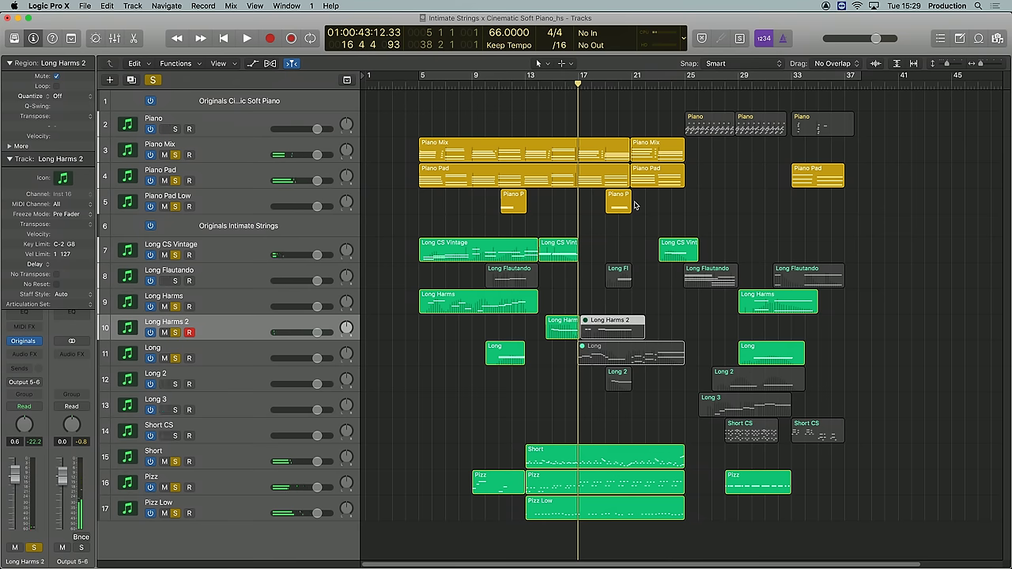
Unmute the Long region that starts near bar 17 and play it through while viewing its notes in the Piano Roll.
{"action": "left_click", "coordinate": [234, 354]}
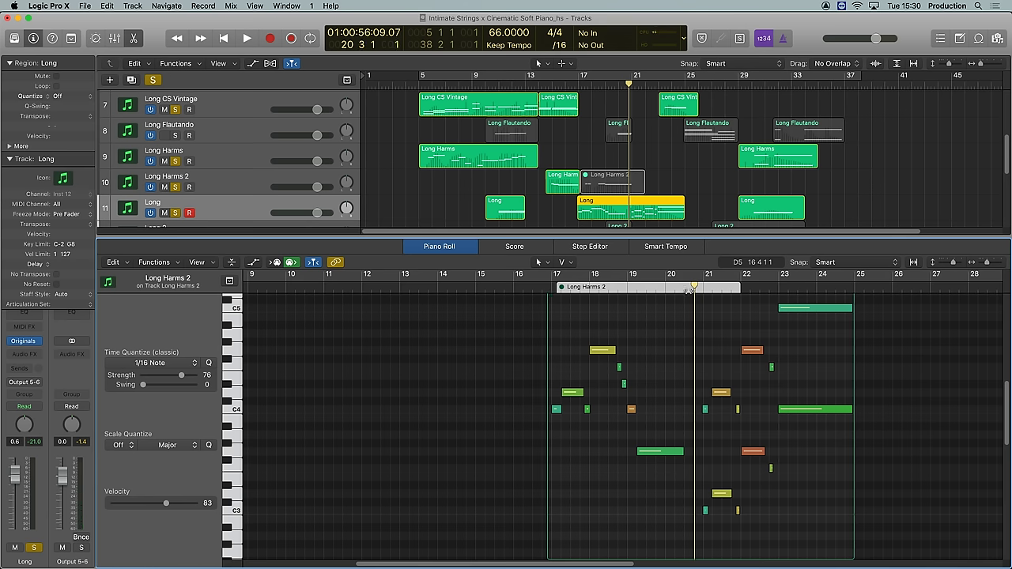
{"action": "key", "text": "space"}
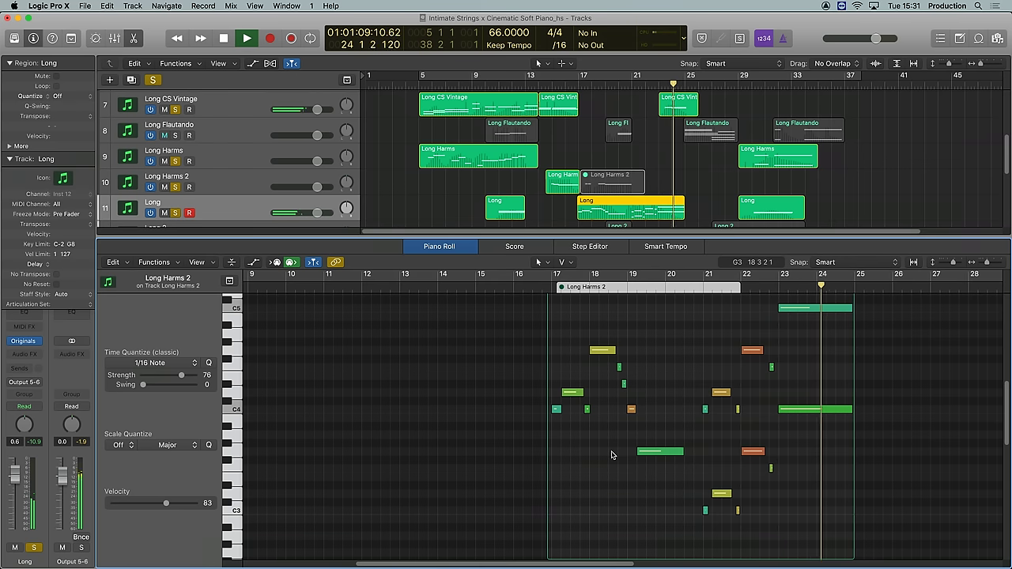
{"action": "key", "text": "space"}
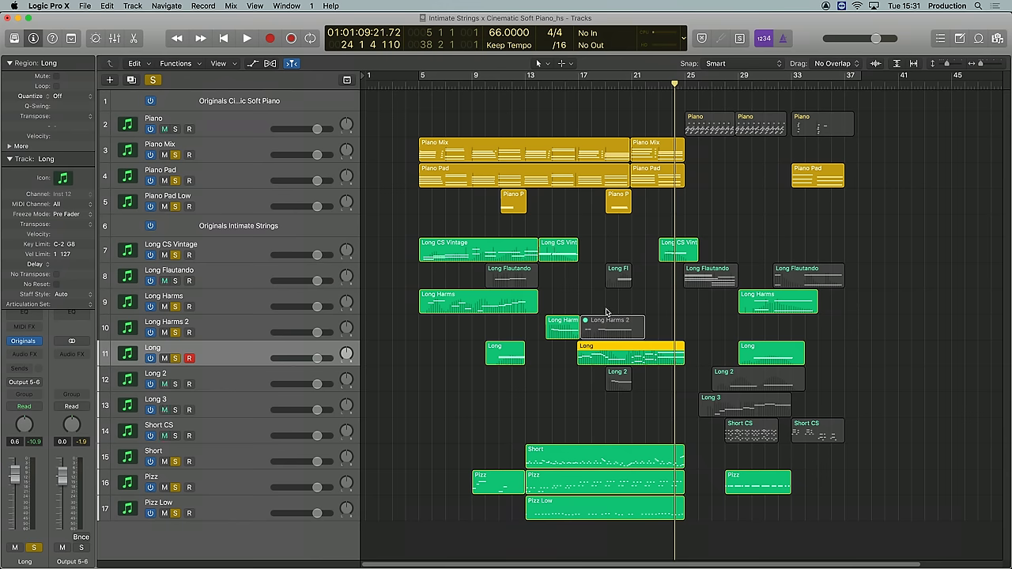
Unmute the second Long Harms 2 region and play from bar 17 while viewing its notes in the Piano Roll.
{"action": "left_click", "coordinate": [598, 329]}
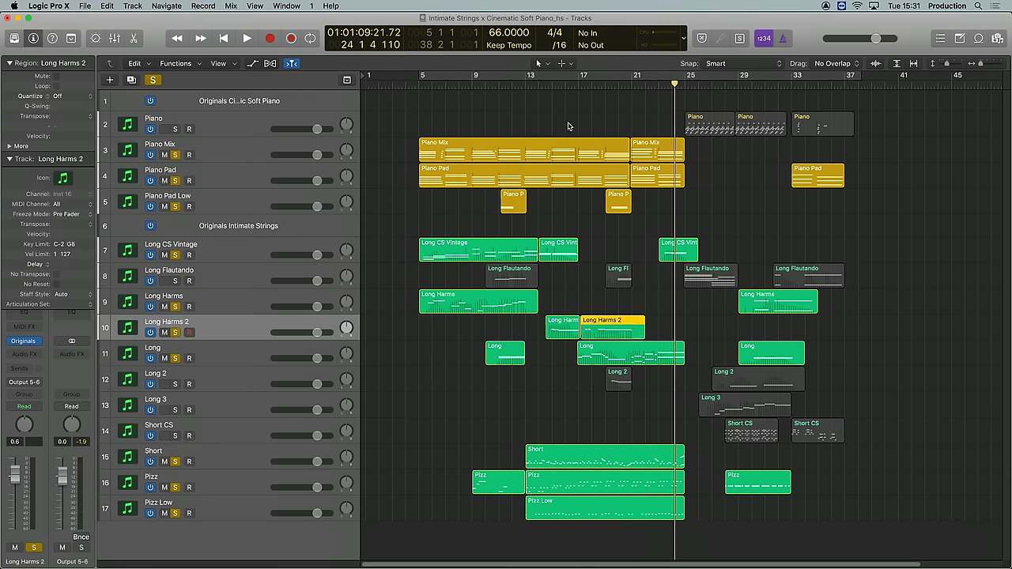
{"action": "left_click", "coordinate": [577, 85]}
{"action": "key", "text": "space"}
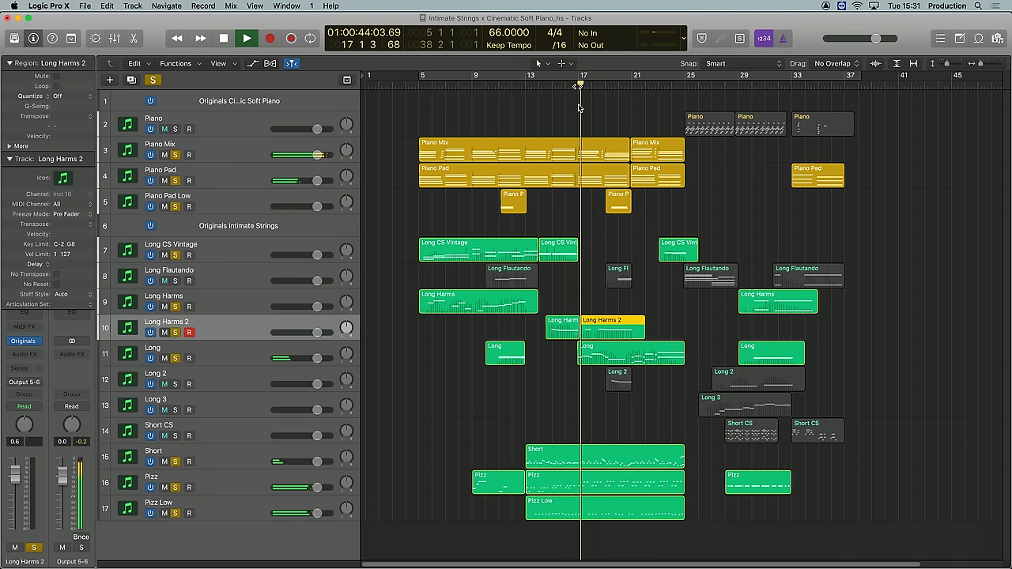
{"action": "double_click", "coordinate": [604, 328]}
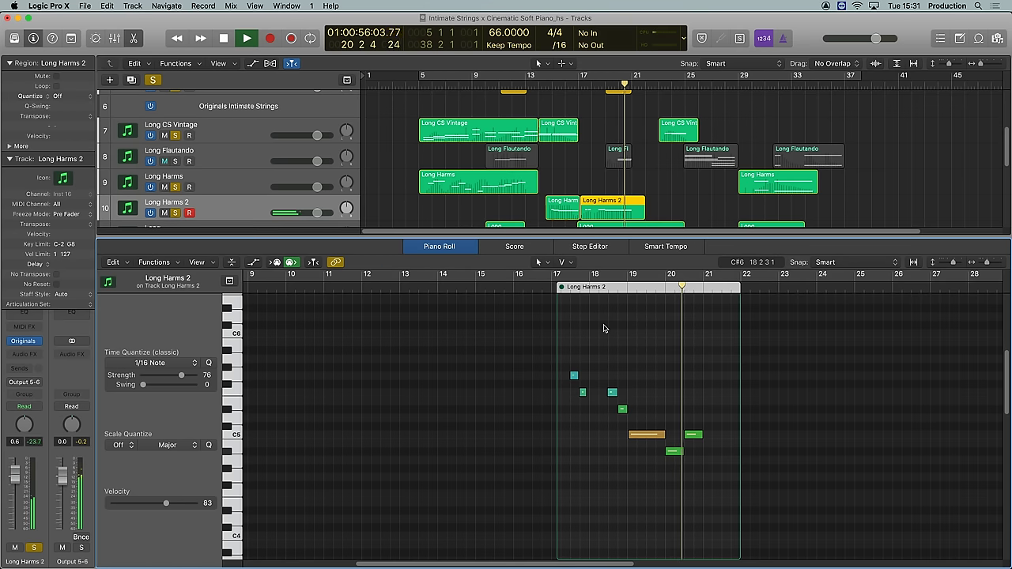
{"action": "key", "text": "space"}
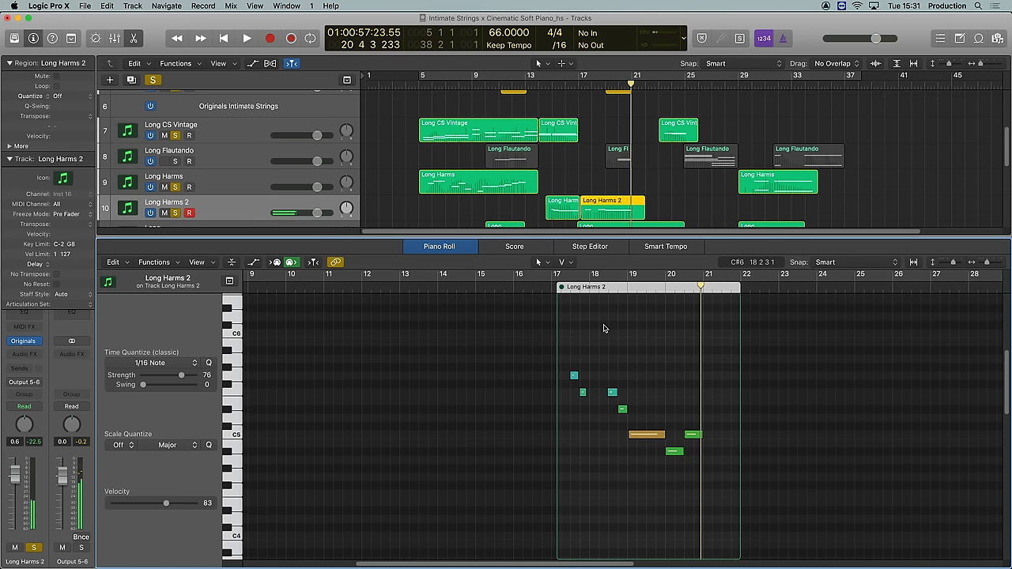
{"action": "key", "text": "p"}
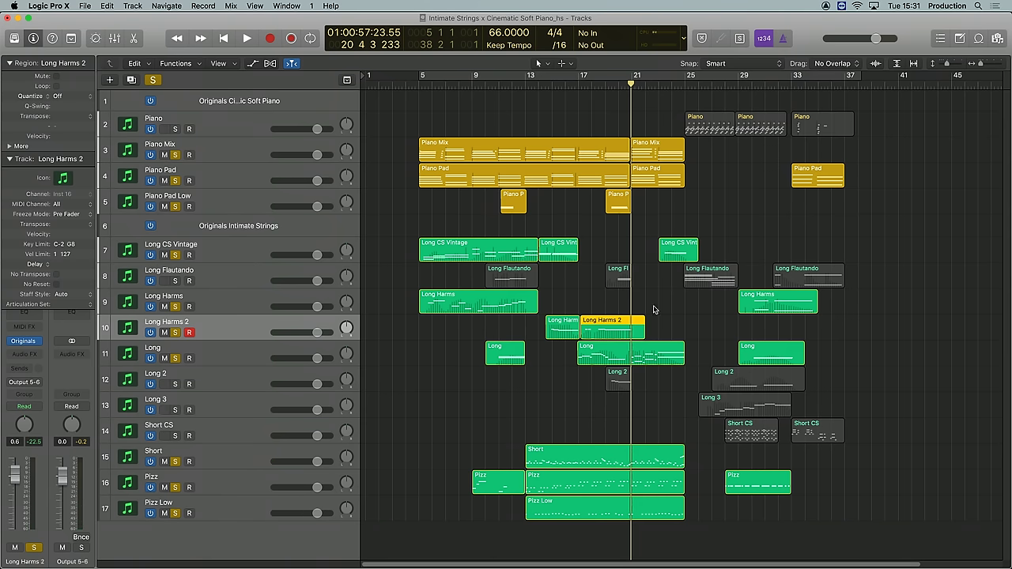
Solo the Long Flautando track and play its short region at bar 19 with its notes shown in the Piano Roll.
{"action": "left_click", "coordinate": [615, 278]}
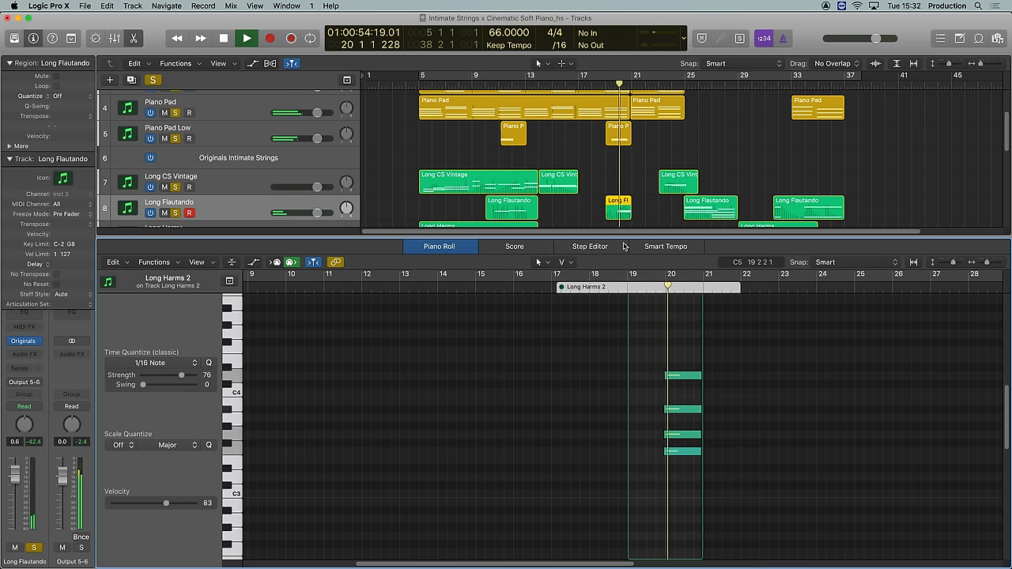
{"action": "key", "text": "e"}
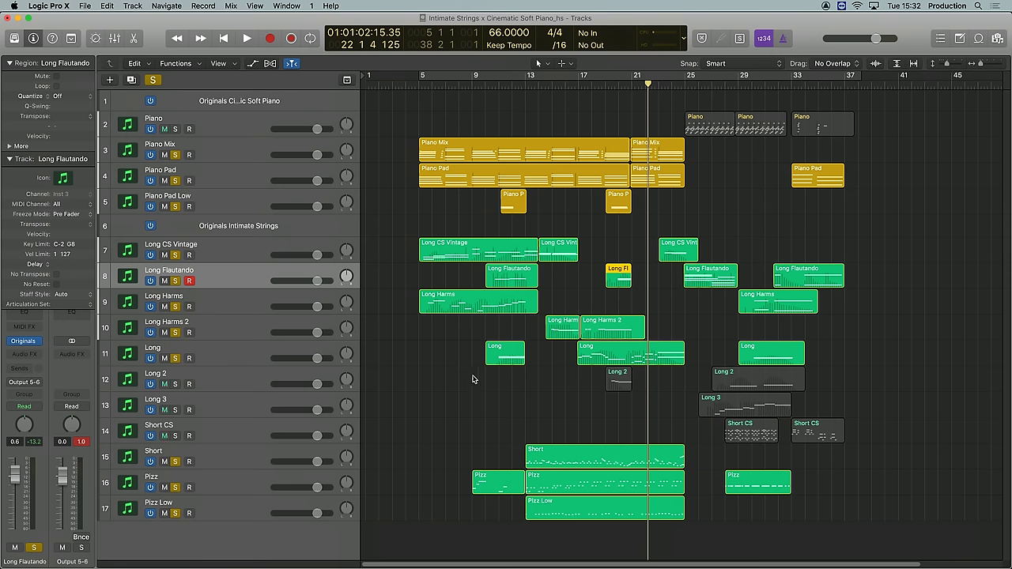
Solo the Long 2 track and play its short region from bar 19 while viewing its notes in the Piano Roll.
{"action": "left_click", "coordinate": [175, 384]}
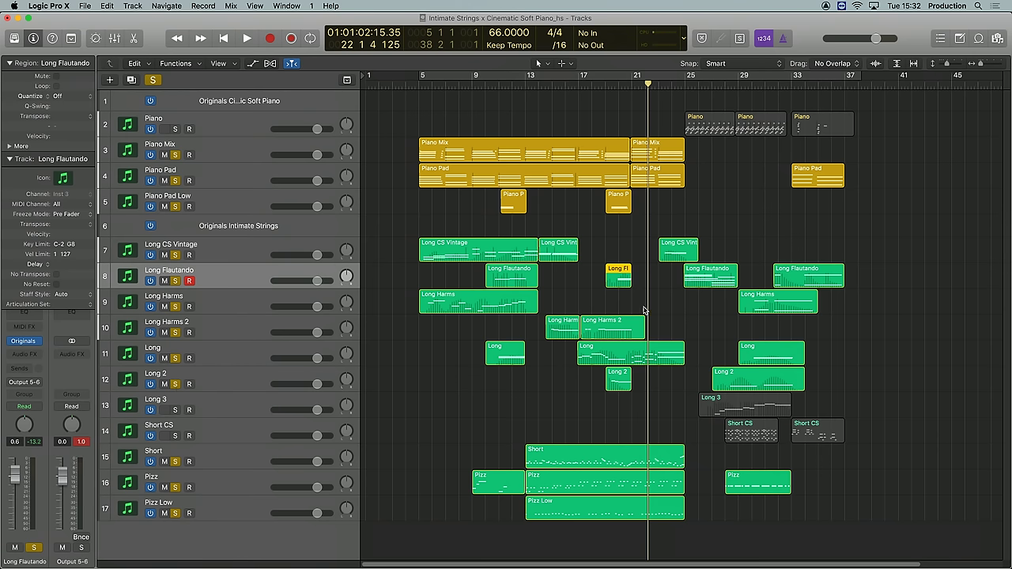
{"action": "left_click", "coordinate": [602, 87]}
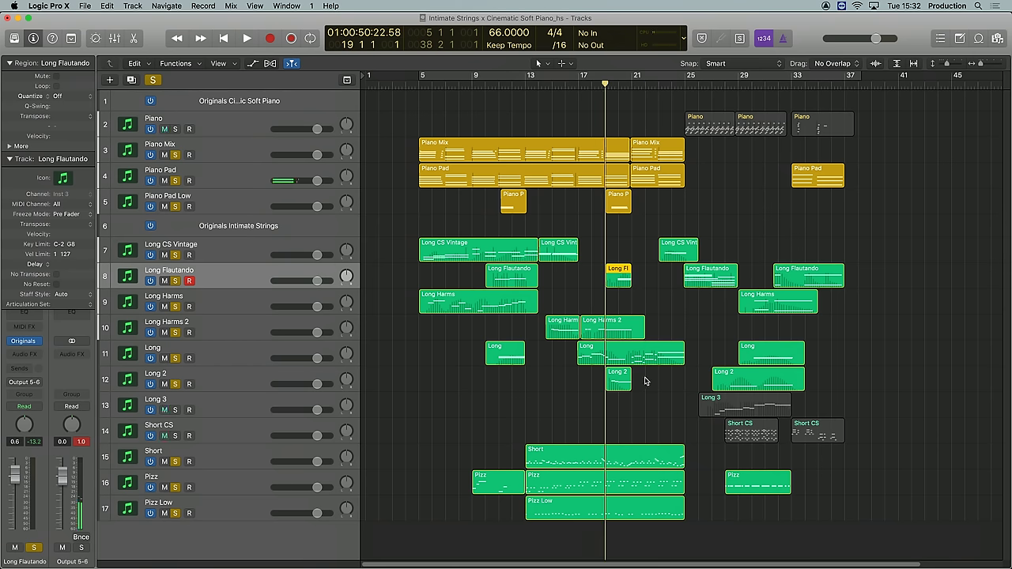
{"action": "double_click", "coordinate": [619, 384]}
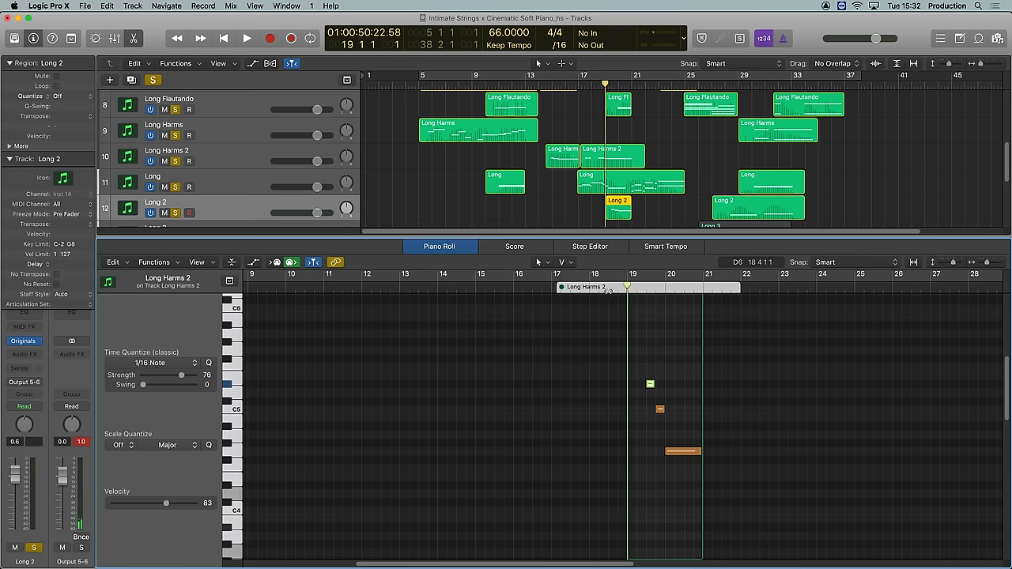
{"action": "key", "text": "space"}
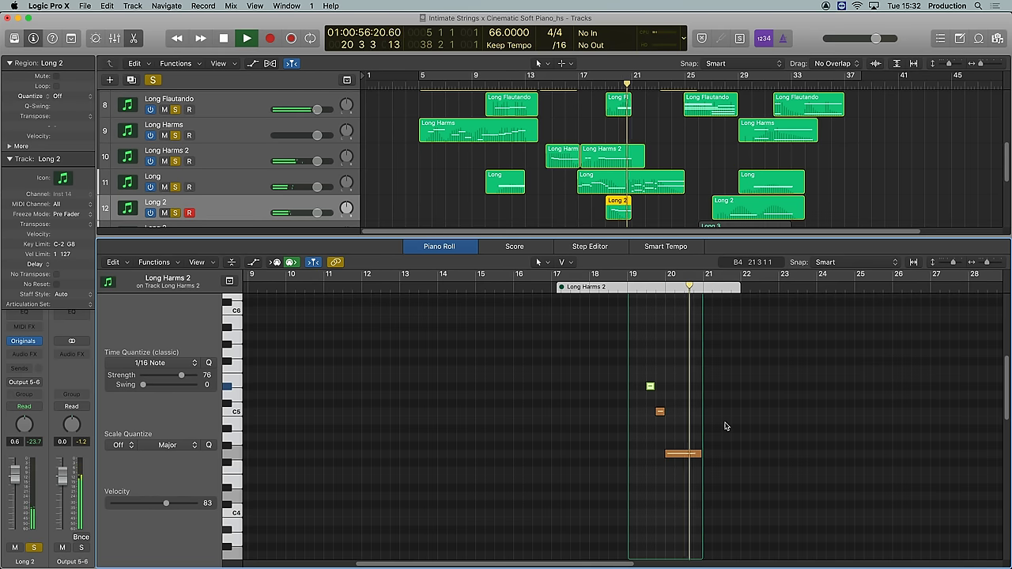
{"action": "key", "text": "p"}
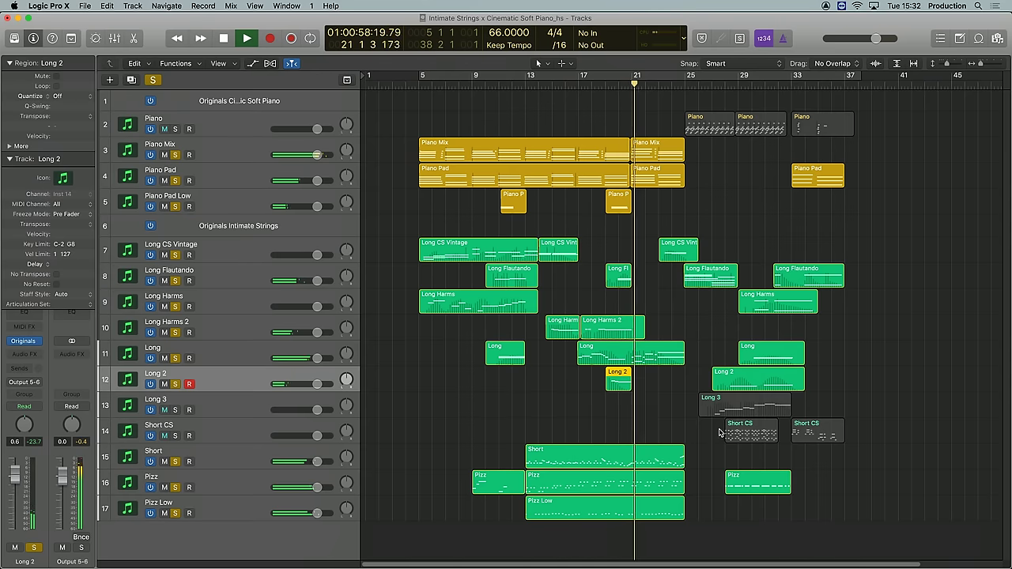
{"action": "key", "text": "space"}
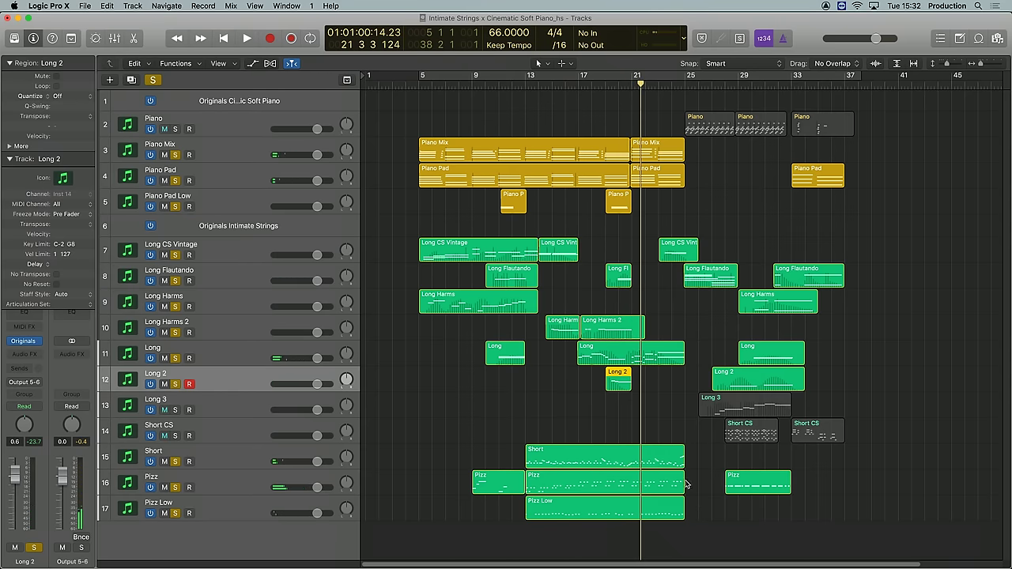
Examine the closing notes of the Short region in the Piano Roll and play them from bar 23 to bar 25.
{"action": "double_click", "coordinate": [680, 464]}
{"action": "scroll", "coordinate": [779, 462], "scroll_direction": "right", "scroll_amount": 2}
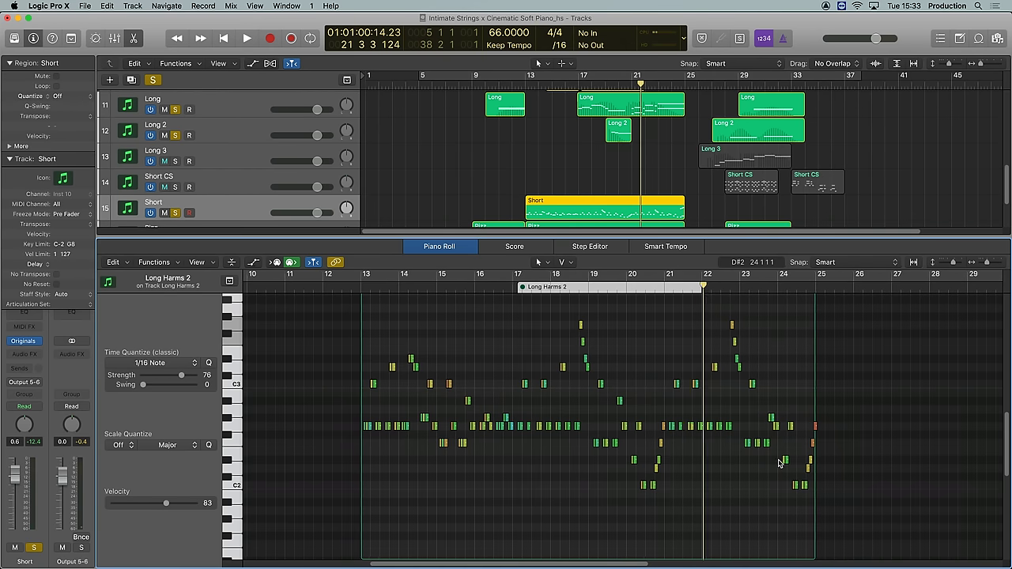
{"action": "scroll", "coordinate": [780, 463], "scroll_direction": "up", "scroll_amount": 5}
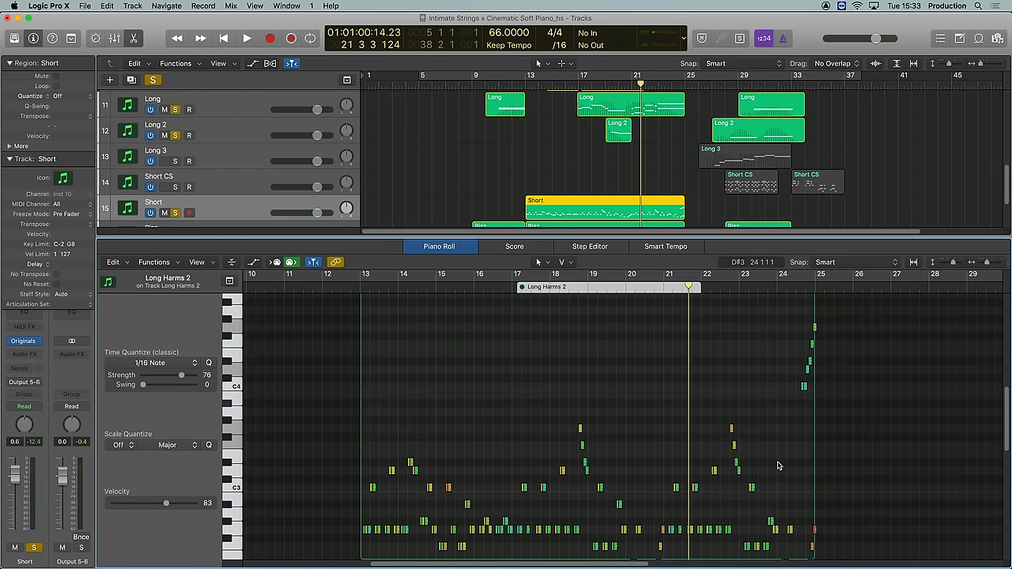
{"action": "scroll", "coordinate": [797, 377], "scroll_direction": "right", "scroll_amount": 3}
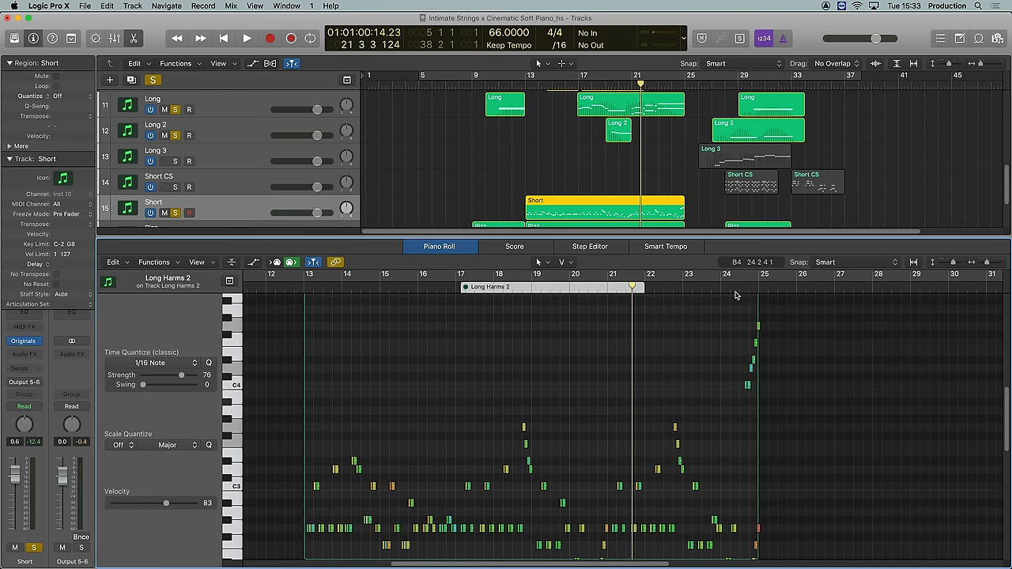
{"action": "key", "text": "space"}
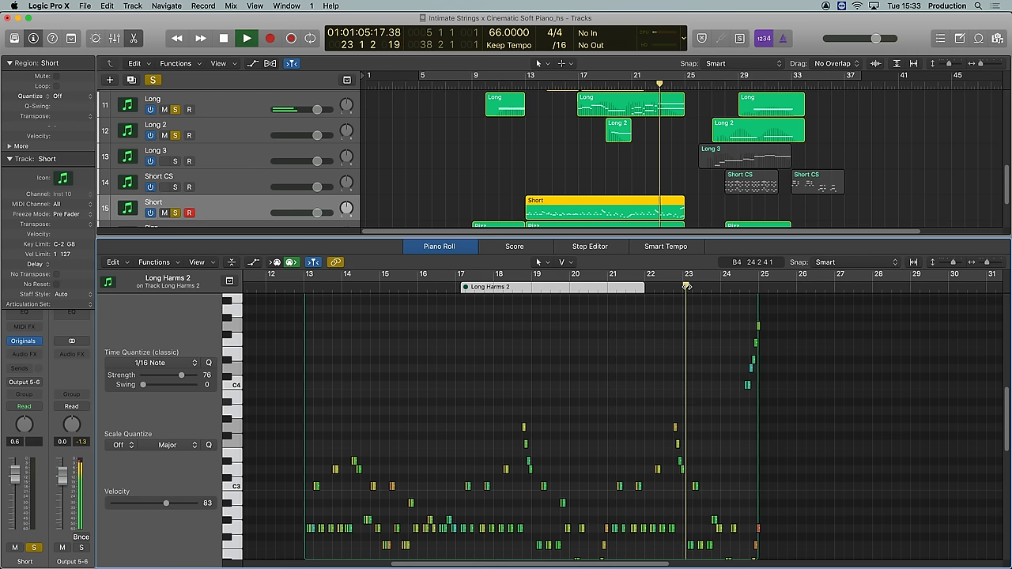
{"action": "left_click", "coordinate": [810, 376], "text": "ctrl+alt"}
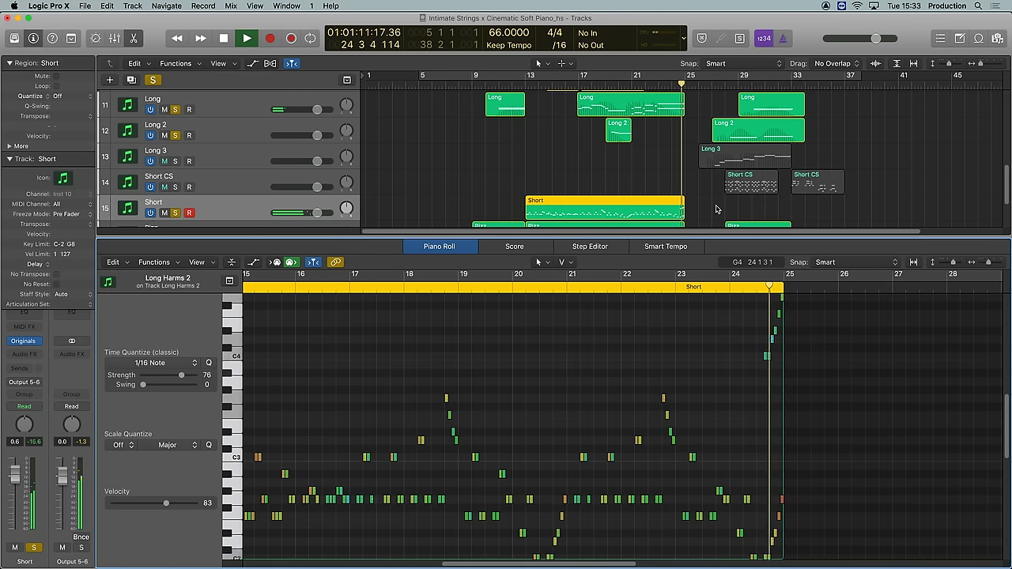
{"action": "key", "text": "space"}
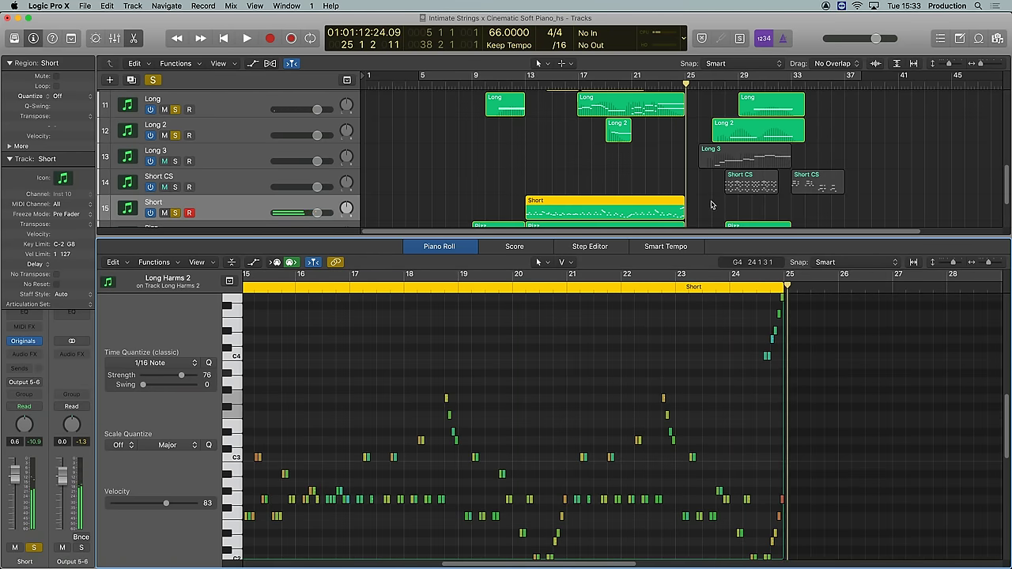
{"action": "key", "text": "p"}
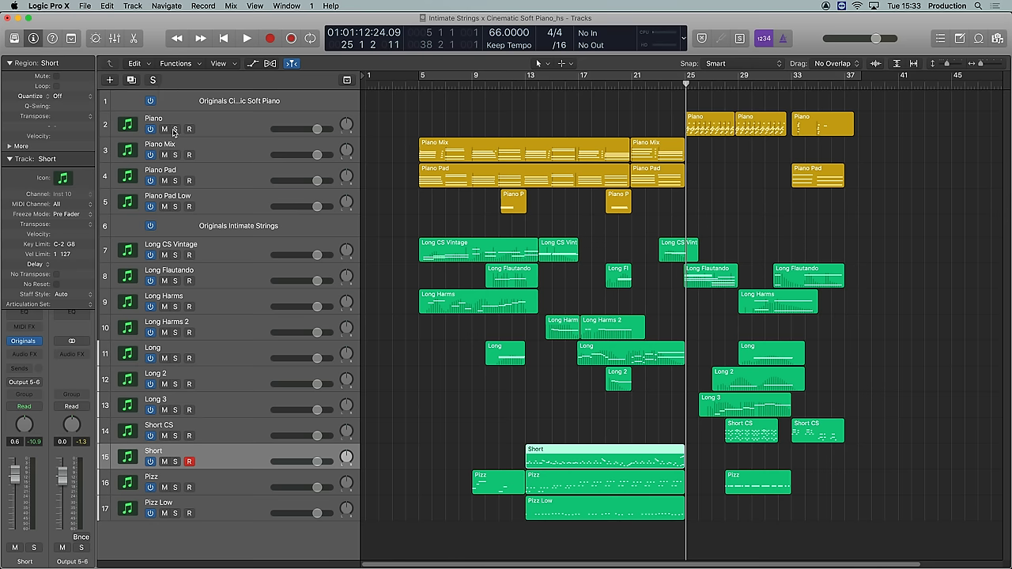
Solo only the Piano track and open its Cinematic Soft Piano instrument settings.
{"action": "left_click", "coordinate": [175, 128]}
{"action": "left_click", "coordinate": [243, 129]}
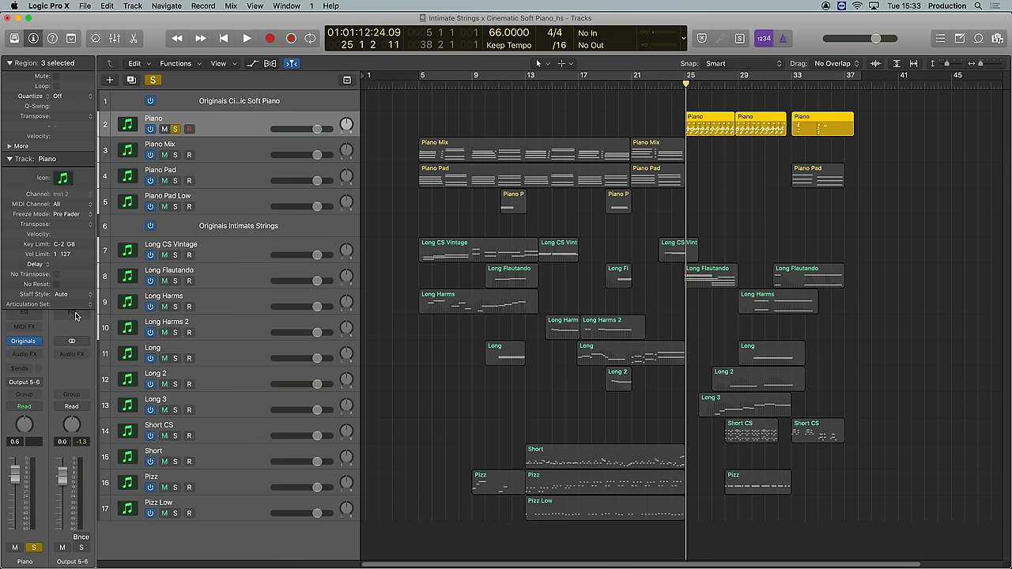
{"action": "left_click", "coordinate": [23, 341]}
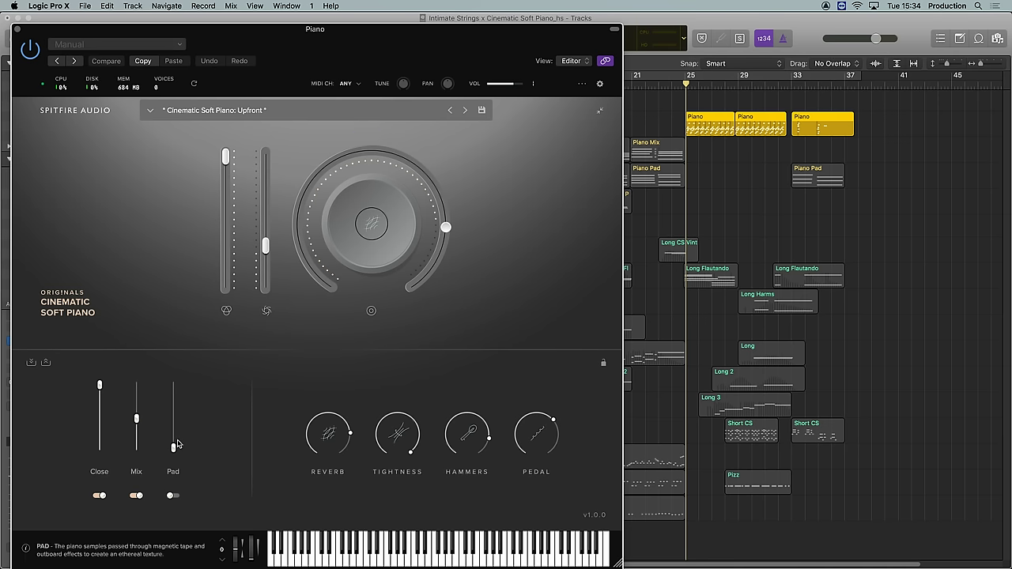
Close the Cinematic Soft Piano instrument settings and play the soloed Piano regions from bar 25.
{"action": "key", "text": "super+w"}
{"action": "key", "text": "space"}
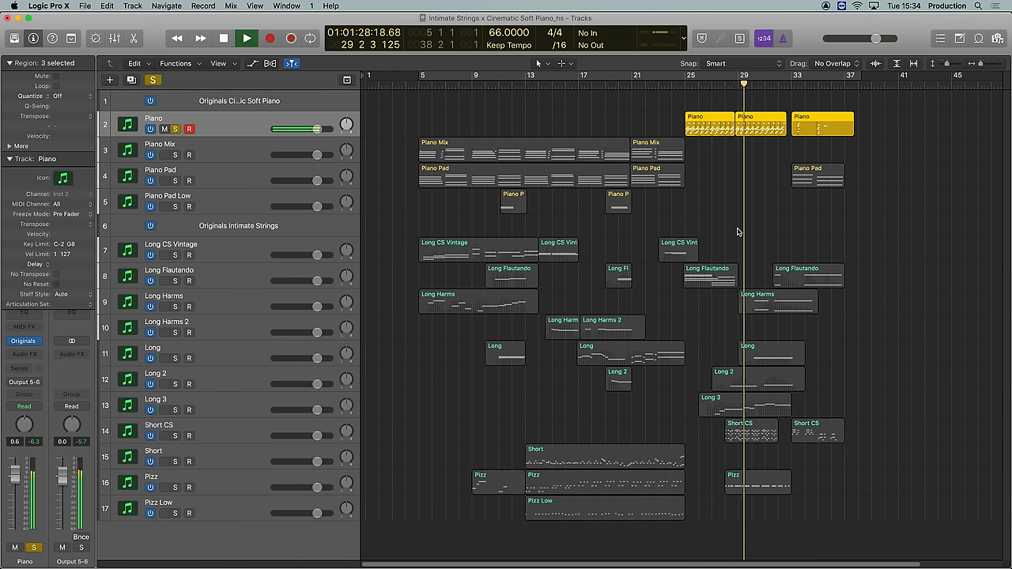
{"action": "key", "text": "space"}
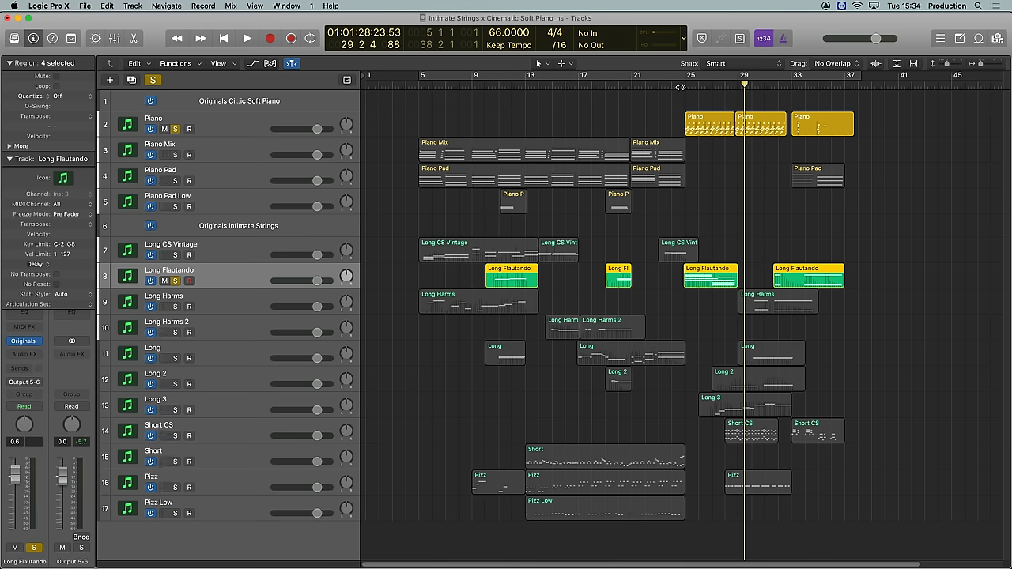
Play the soloed Long Flautando track together with the Piano track from bar 25.
{"action": "left_click", "coordinate": [682, 85]}
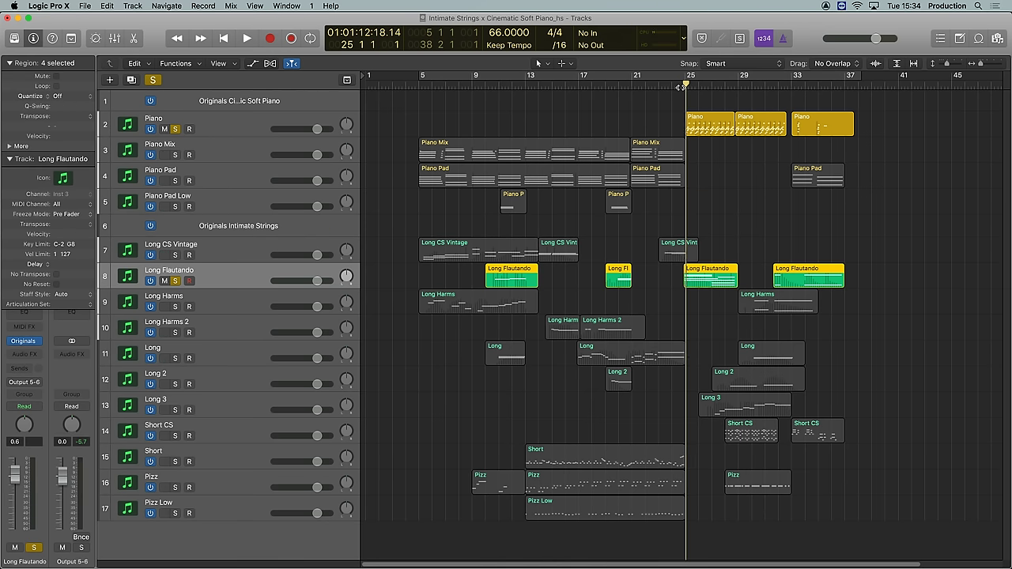
{"action": "key", "text": "space"}
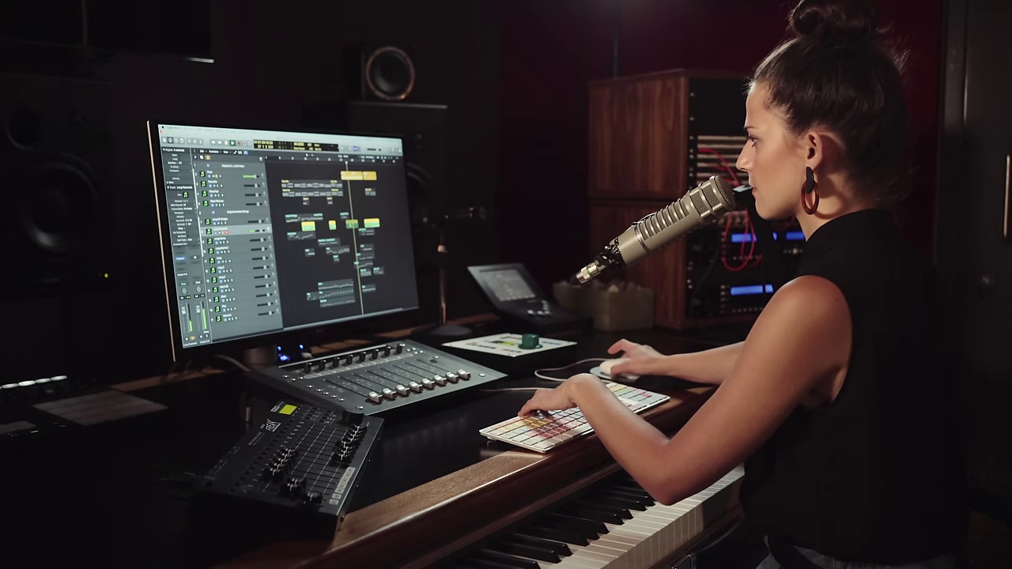
{"action": "key", "text": "p"}
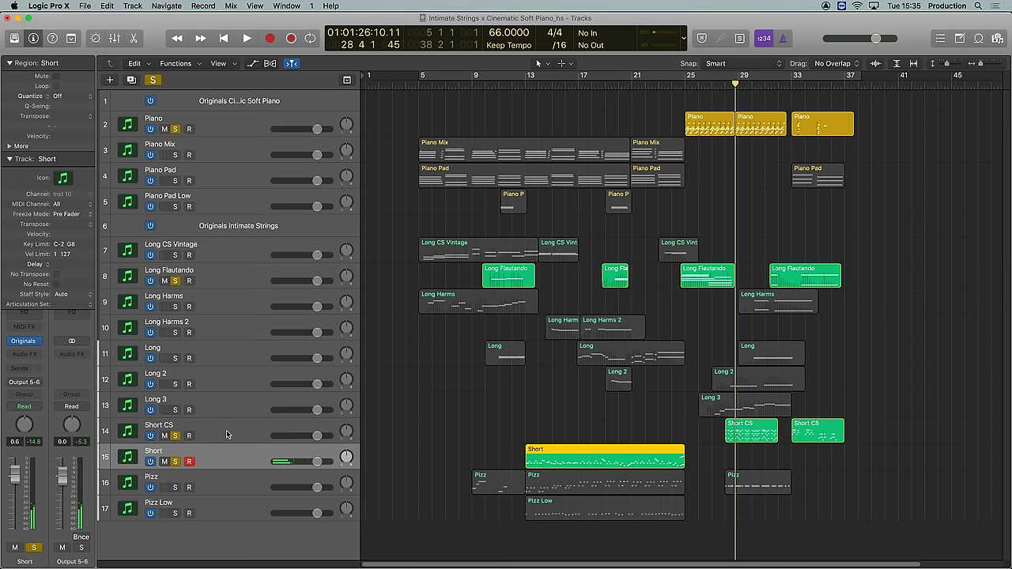
Select the Short CS track, add the Pizz track to the solo and play from bar 27.
{"action": "left_click", "coordinate": [226, 430]}
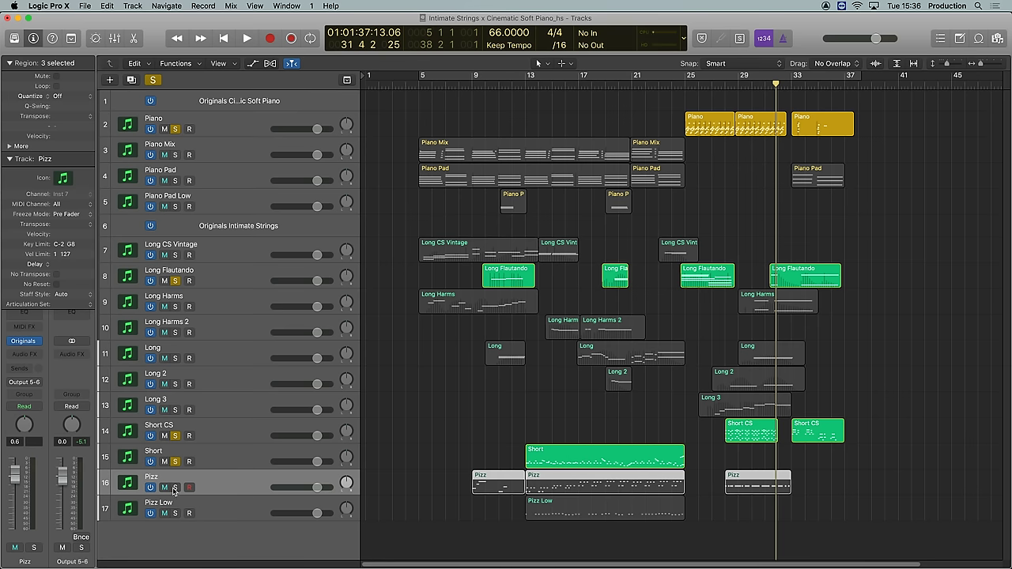
{"action": "left_click", "coordinate": [174, 487]}
{"action": "left_click", "coordinate": [712, 84]}
{"action": "key", "text": "space"}
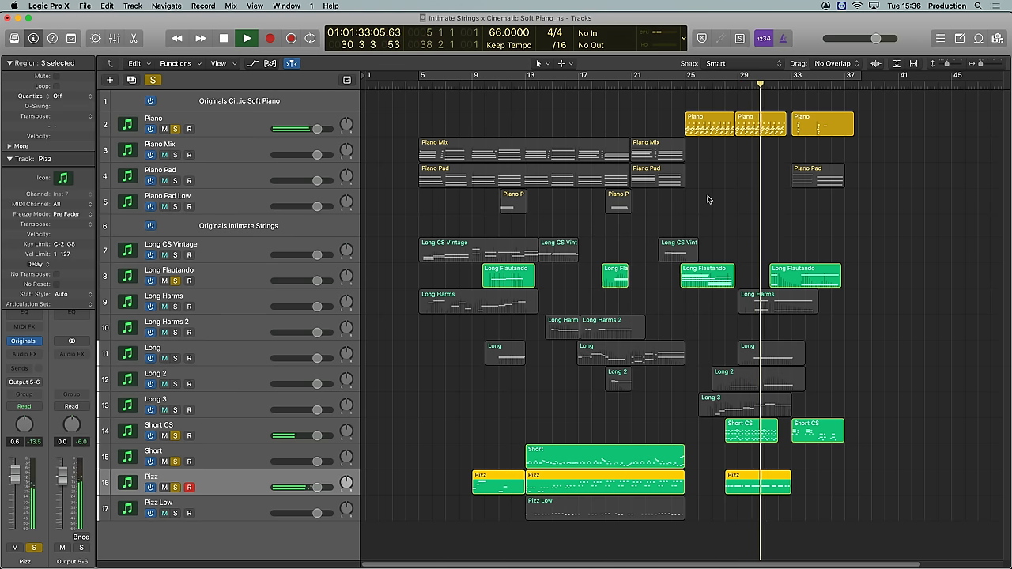
{"action": "key", "text": "space"}
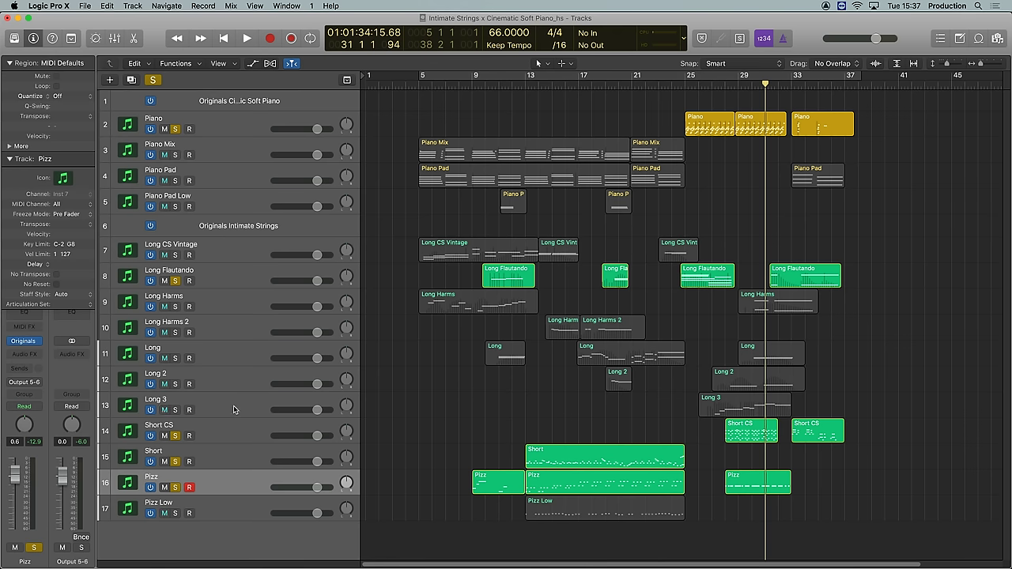
Add the Long 3 track to the solo and play its region with its notes shown in the Piano Roll.
{"action": "left_click", "coordinate": [234, 406]}
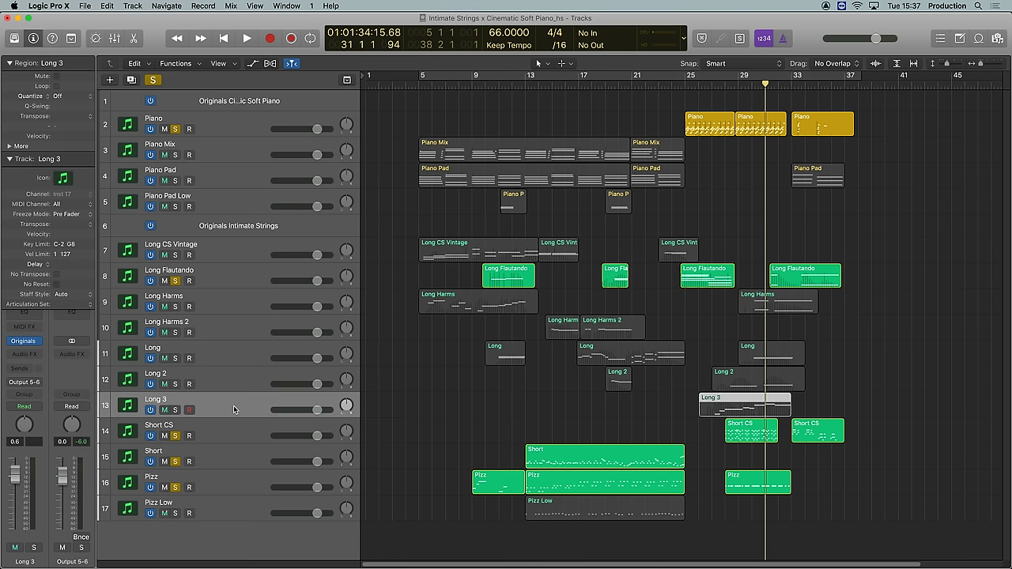
{"action": "key", "text": "s"}
{"action": "key", "text": "shift+space"}
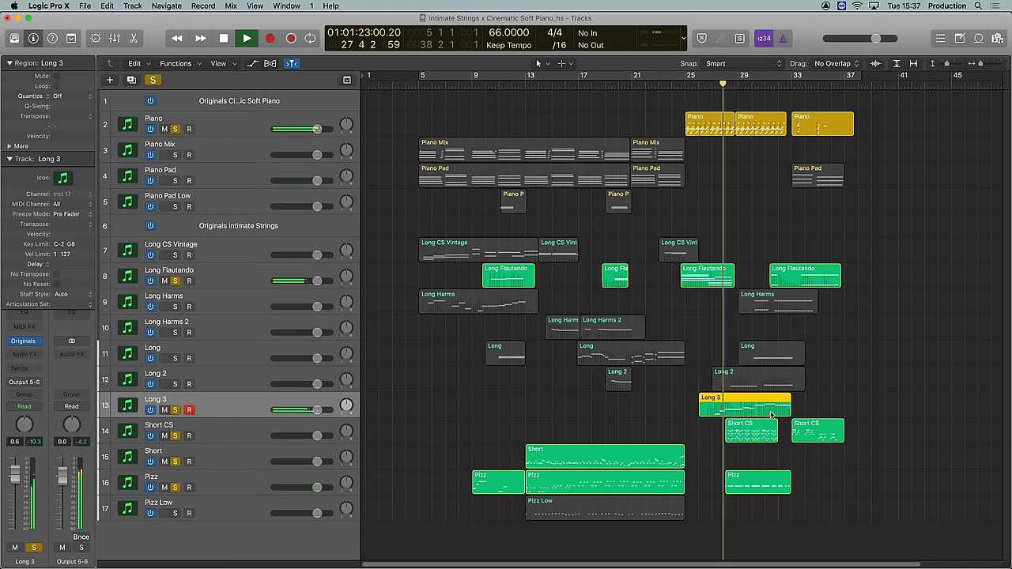
{"action": "key", "text": "p"}
{"action": "scroll", "coordinate": [771, 415], "scroll_direction": "right", "scroll_amount": 4}
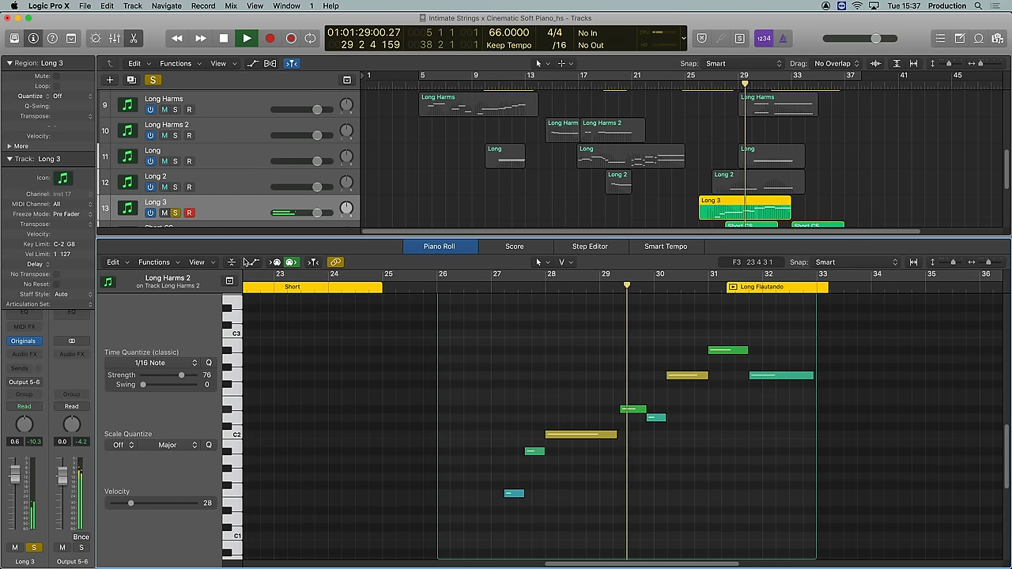
Show the Long 3 region's expression, sustain and modulation automation in the Piano Roll and play the region to its end at bar 33.
{"action": "left_click", "coordinate": [253, 262]}
{"action": "scroll", "coordinate": [560, 388], "scroll_direction": "down", "scroll_amount": 5}
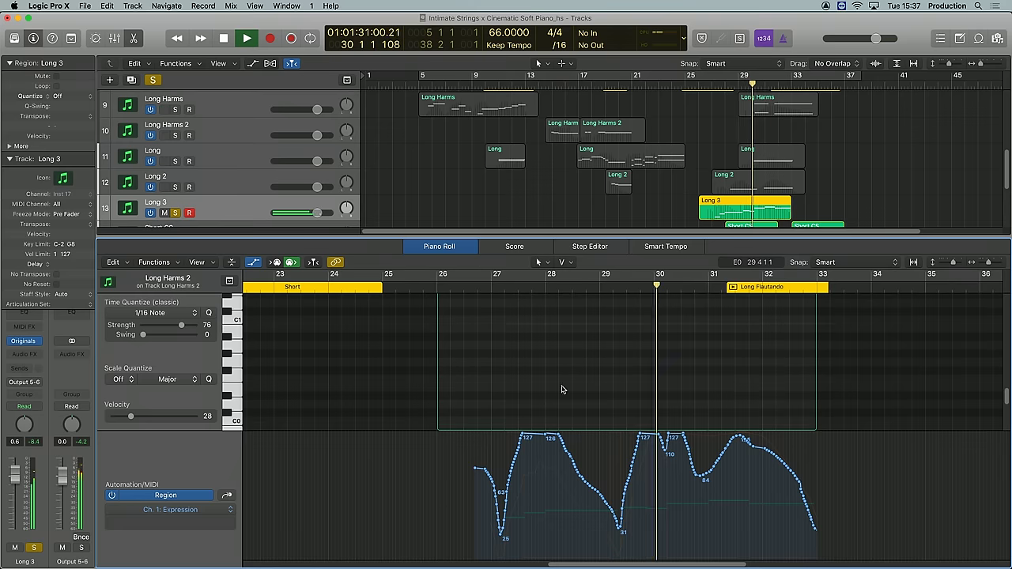
{"action": "key", "text": "s"}
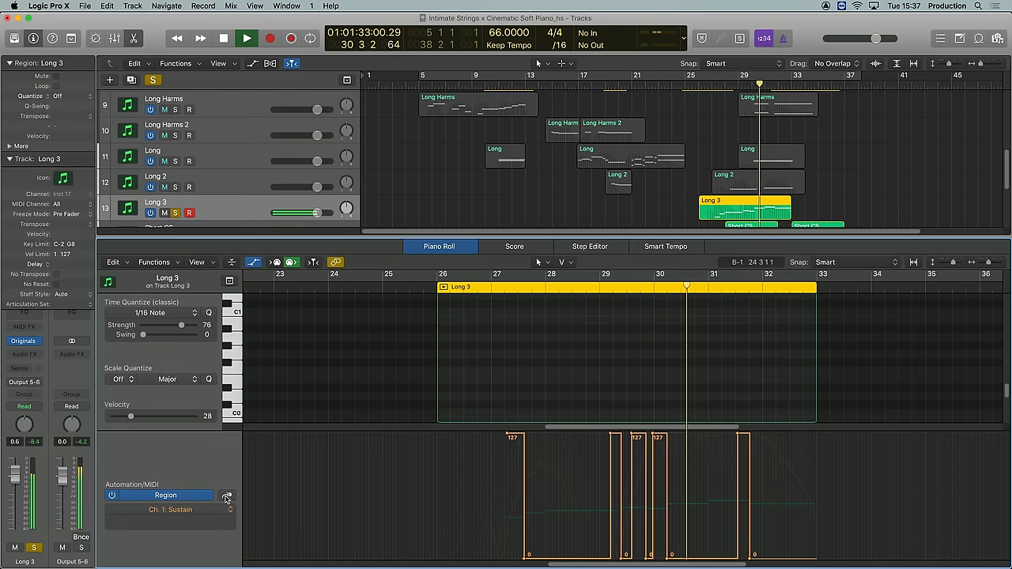
{"action": "scroll", "coordinate": [526, 392], "scroll_direction": "up", "scroll_amount": 4}
{"action": "scroll", "coordinate": [536, 393], "scroll_direction": "up", "scroll_amount": 3}
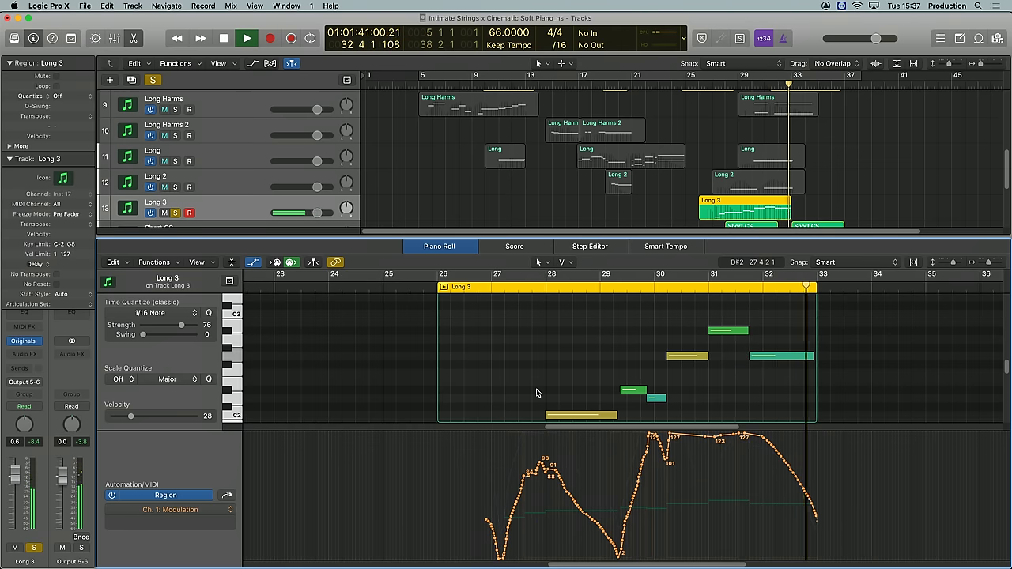
{"action": "key", "text": "space"}
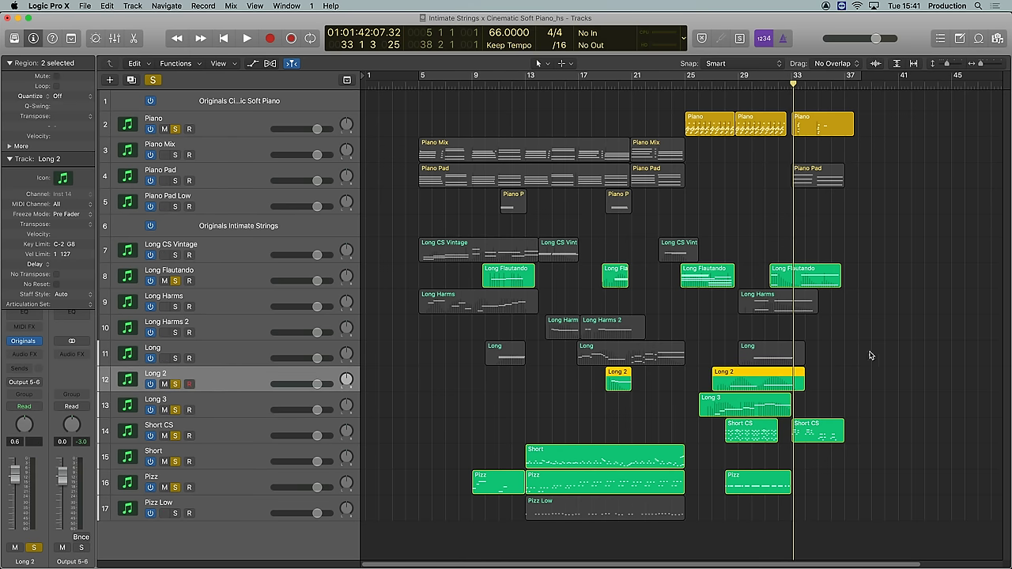
Open the last Long 2 region in the Piano Roll and play it with the other soloed tracks.
{"action": "double_click", "coordinate": [782, 385]}
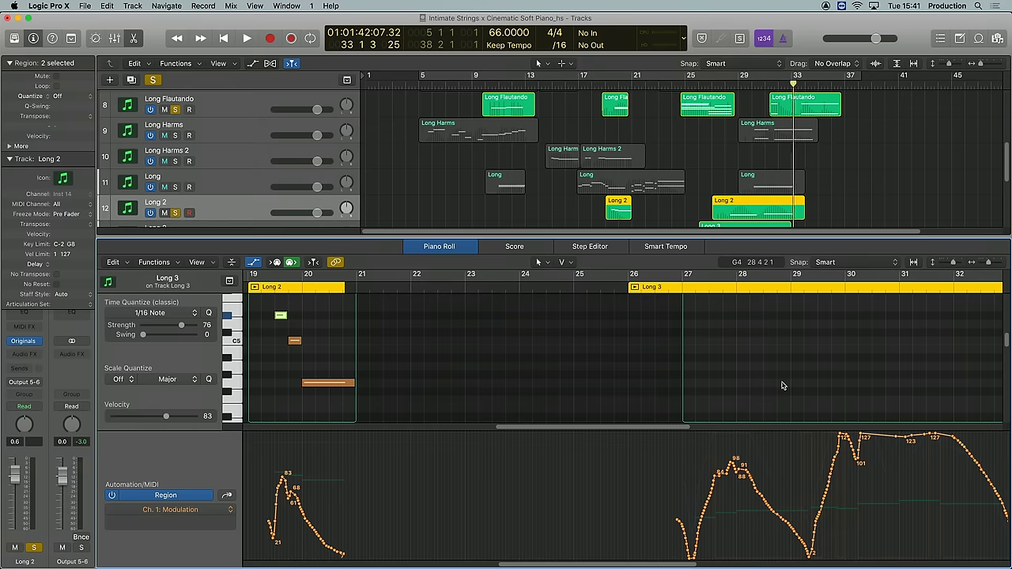
{"action": "key", "text": "space"}
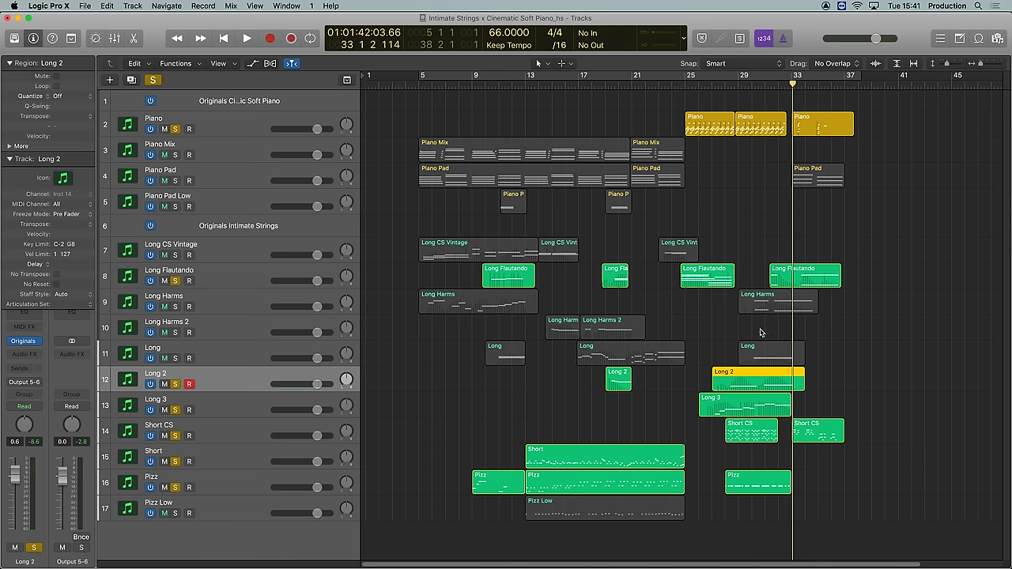
Add the Long Harms and Long tracks to the solo and play their last regions together in the Piano Roll.
{"action": "left_click", "coordinate": [174, 307]}
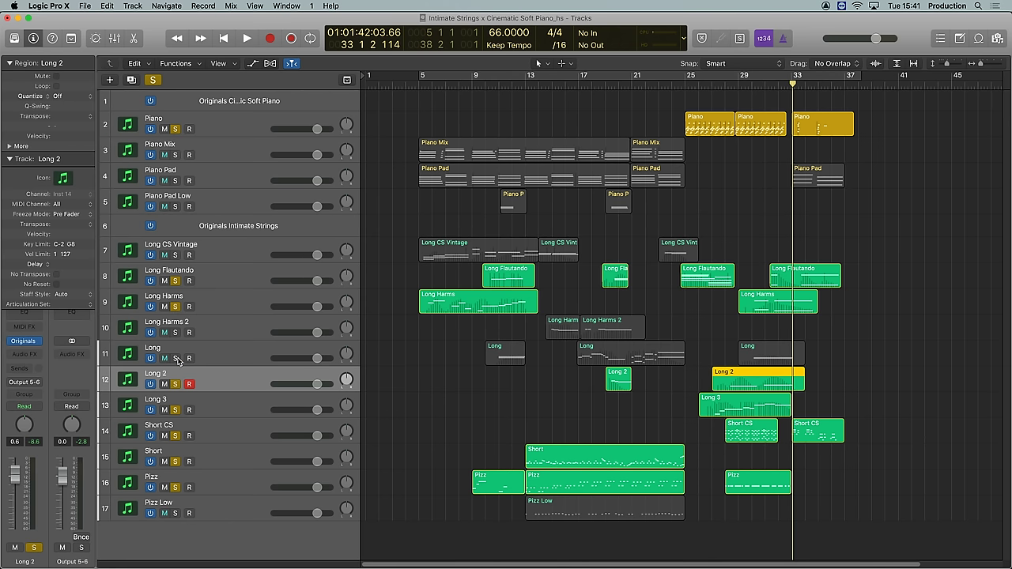
{"action": "left_click", "coordinate": [175, 358]}
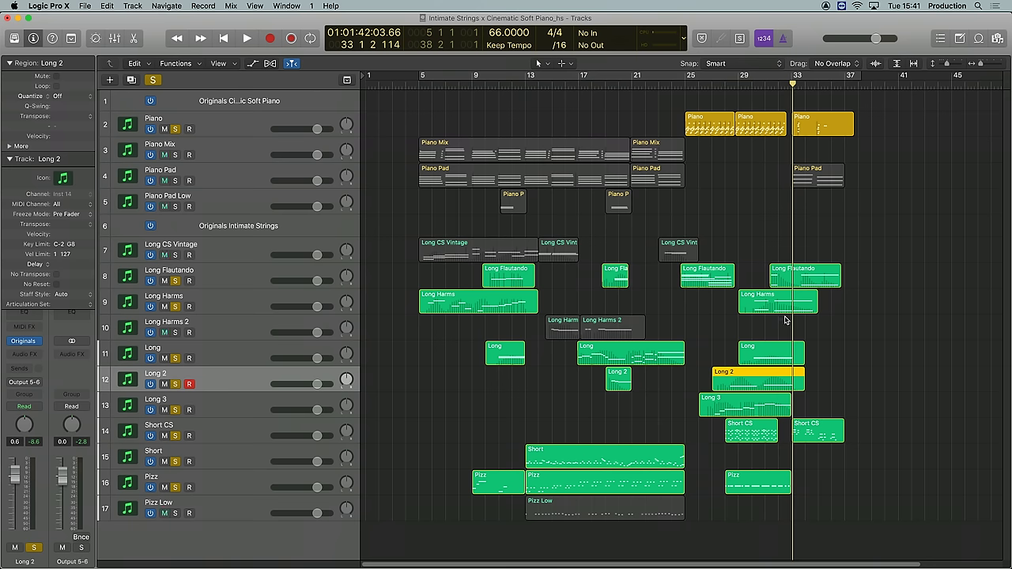
{"action": "left_click", "coordinate": [758, 345], "text": "shift"}
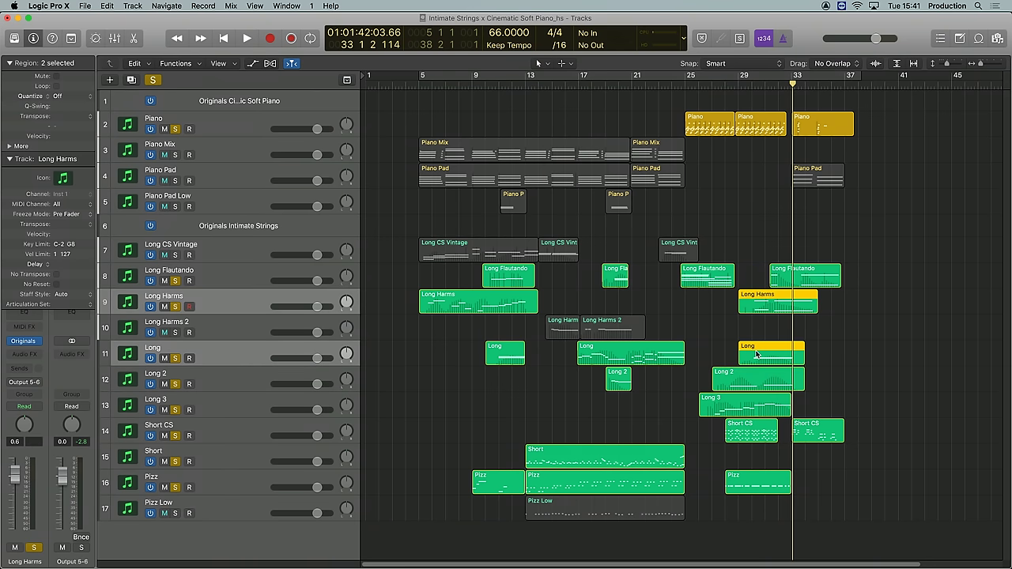
{"action": "double_click", "coordinate": [756, 355]}
{"action": "left_click", "coordinate": [396, 290]}
{"action": "key", "text": "space"}
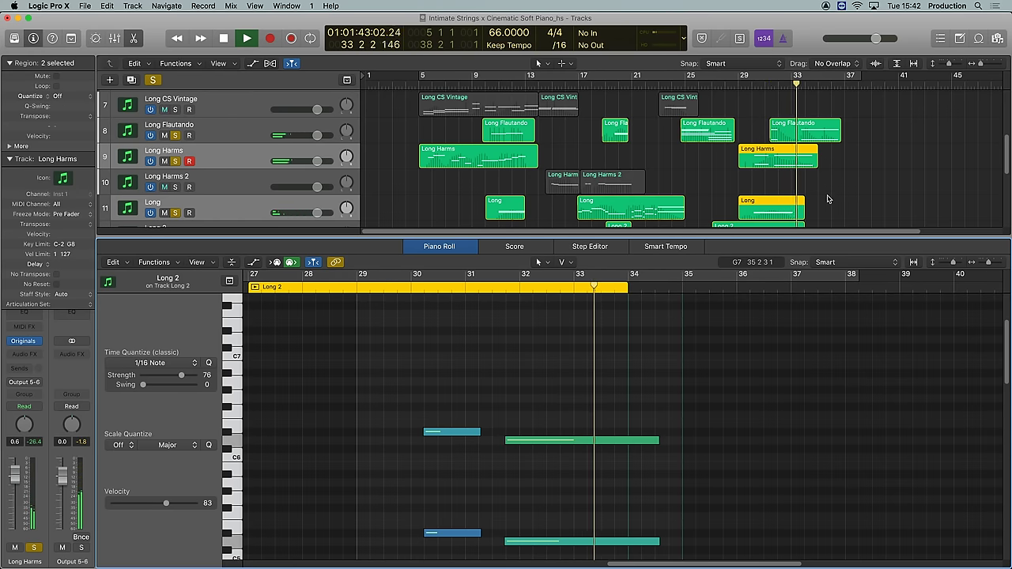
{"action": "key", "text": "space"}
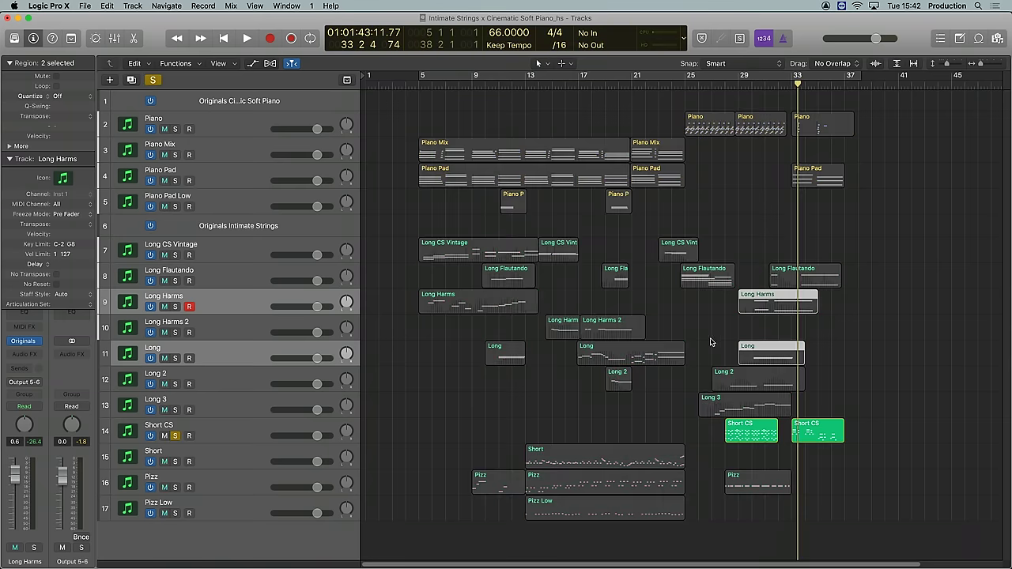
Play the closing Piano region past bar 35 with its notes shown in the Piano Roll.
{"action": "key", "text": "space"}
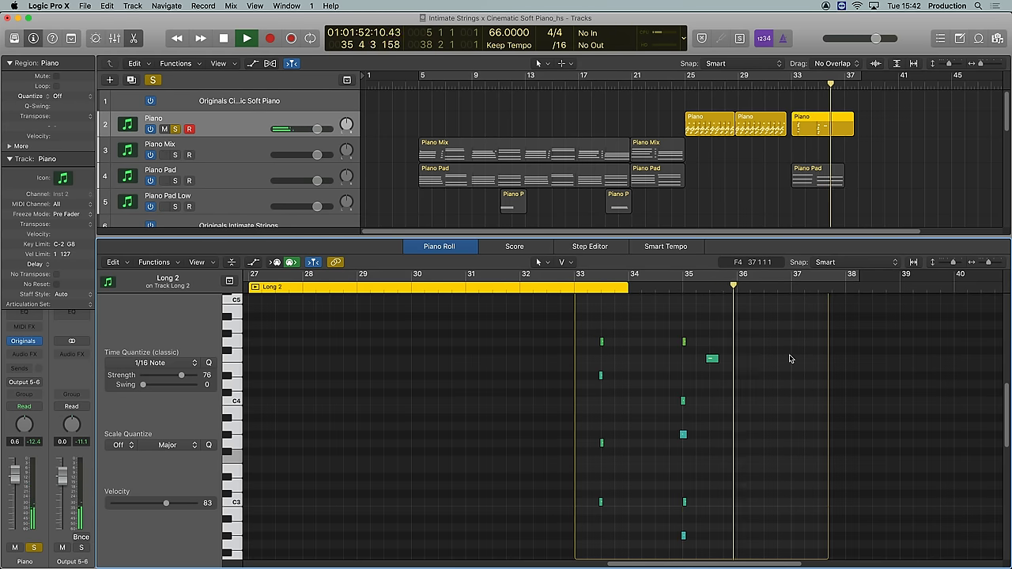
{"action": "key", "text": "space"}
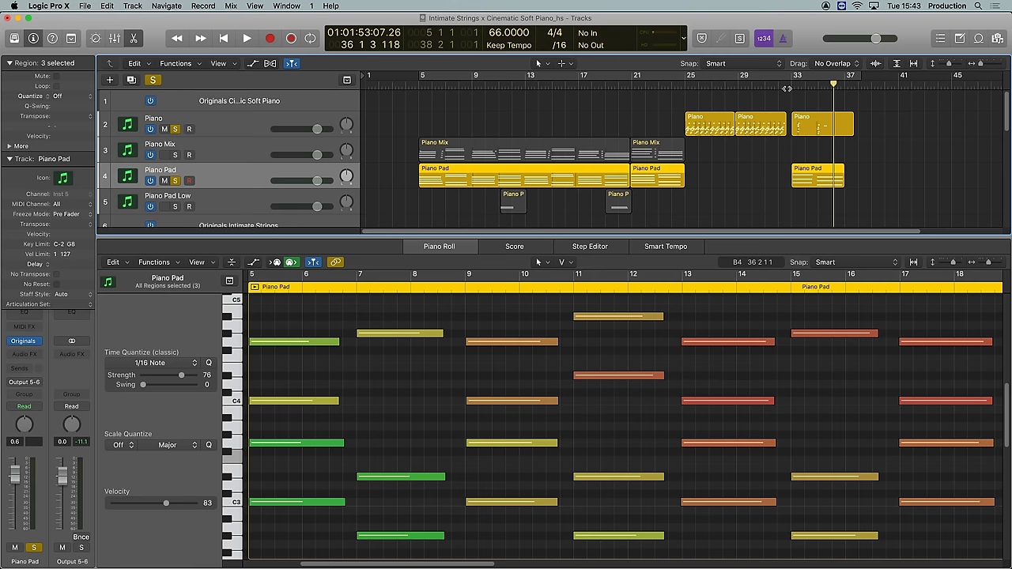
Play the soloed Piano Pad track's closing region from bar 33, view its notes in the Piano Roll and close the editor.
{"action": "double_click", "coordinate": [786, 88]}
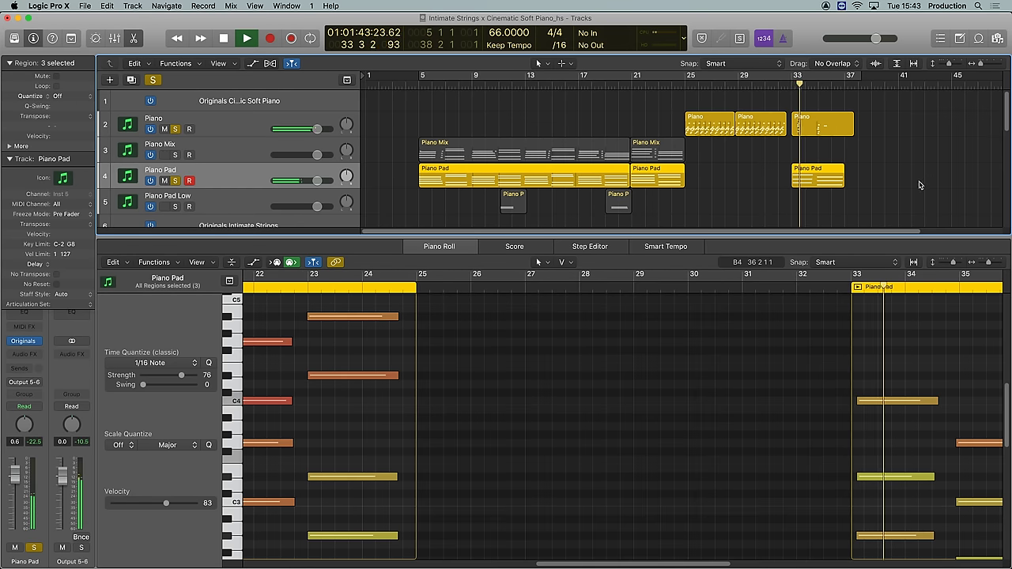
{"action": "scroll", "coordinate": [768, 395], "scroll_direction": "right", "scroll_amount": 3}
{"action": "scroll", "coordinate": [770, 395], "scroll_direction": "right", "scroll_amount": 3}
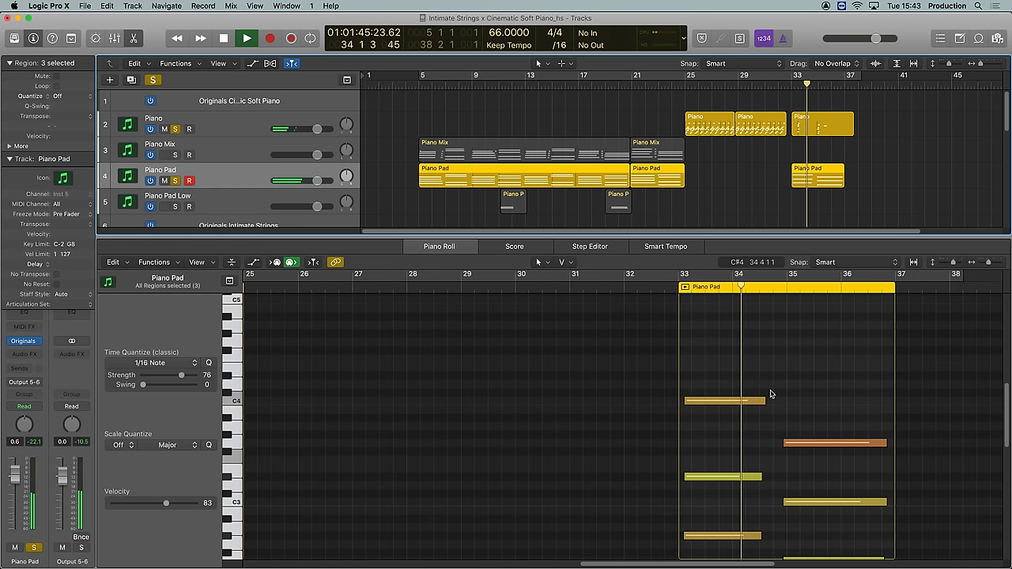
{"action": "scroll", "coordinate": [782, 327], "scroll_direction": "down", "scroll_amount": 1}
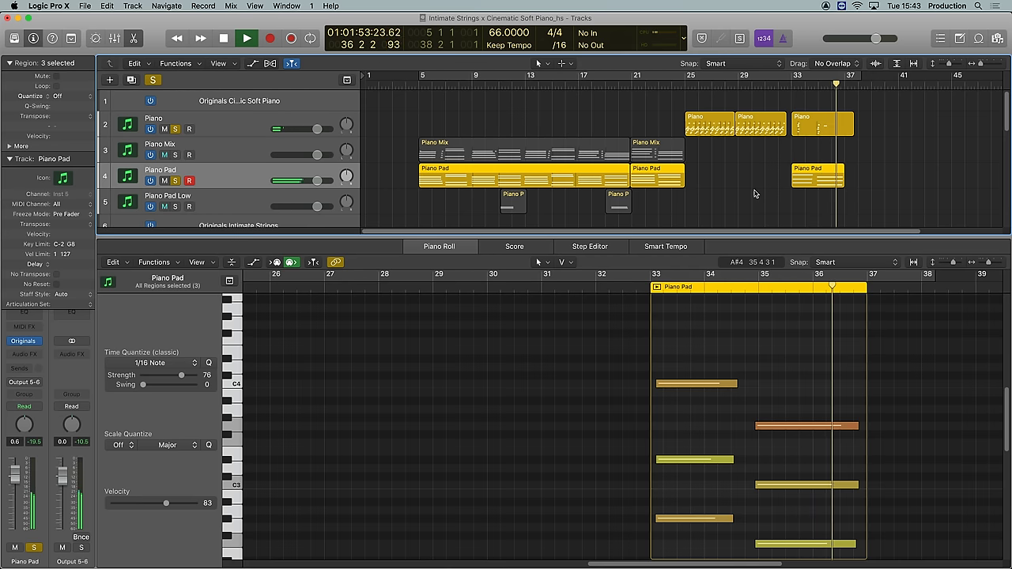
{"action": "key", "text": "space"}
{"action": "key", "text": "e"}
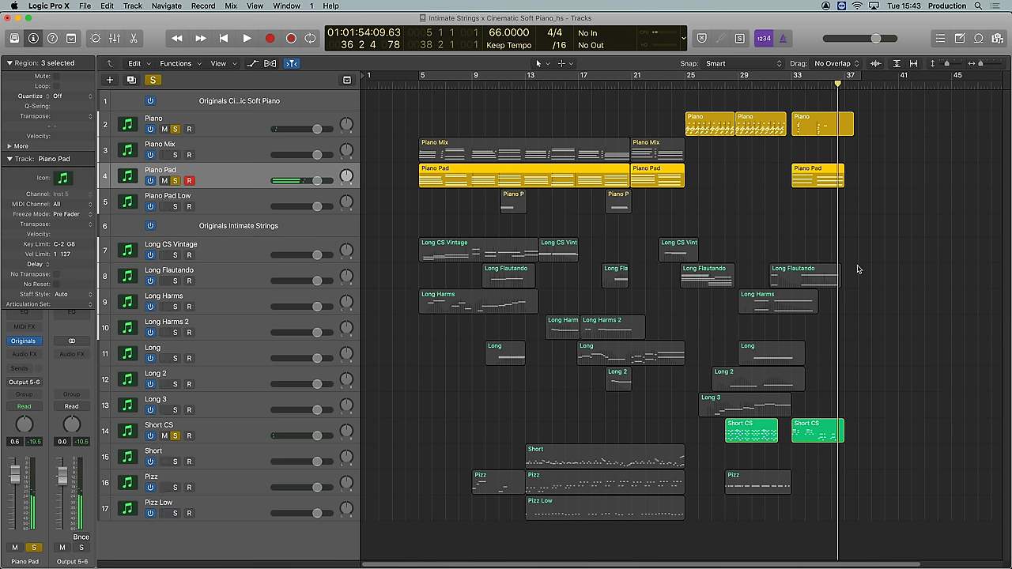
{"action": "key", "text": "space"}
{"action": "key", "text": "space"}
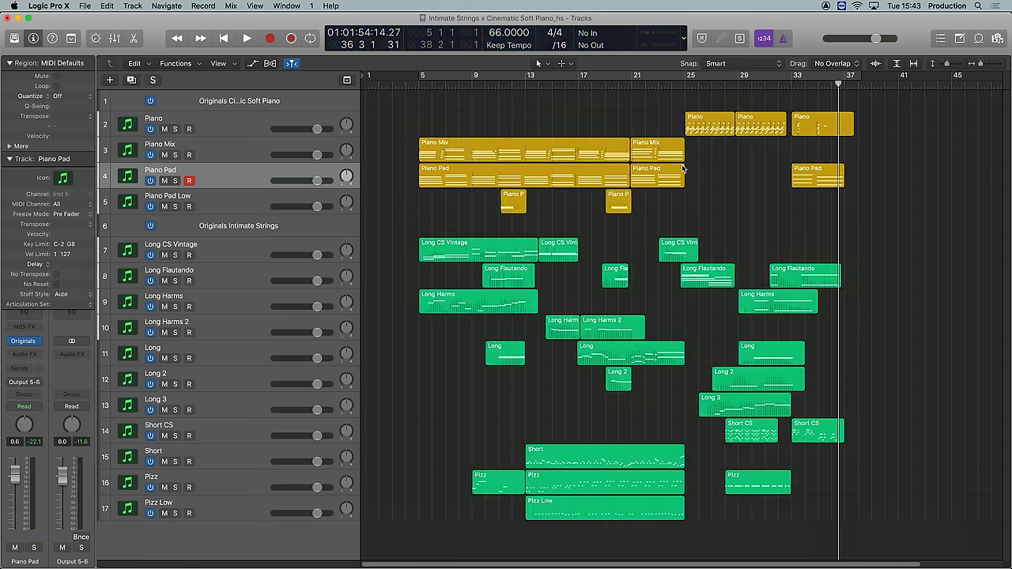
Play the full arrangement's ending from bar 33 with no track soloed and start full playback from bar 5.
{"action": "left_click", "coordinate": [791, 86]}
{"action": "key", "text": "space"}
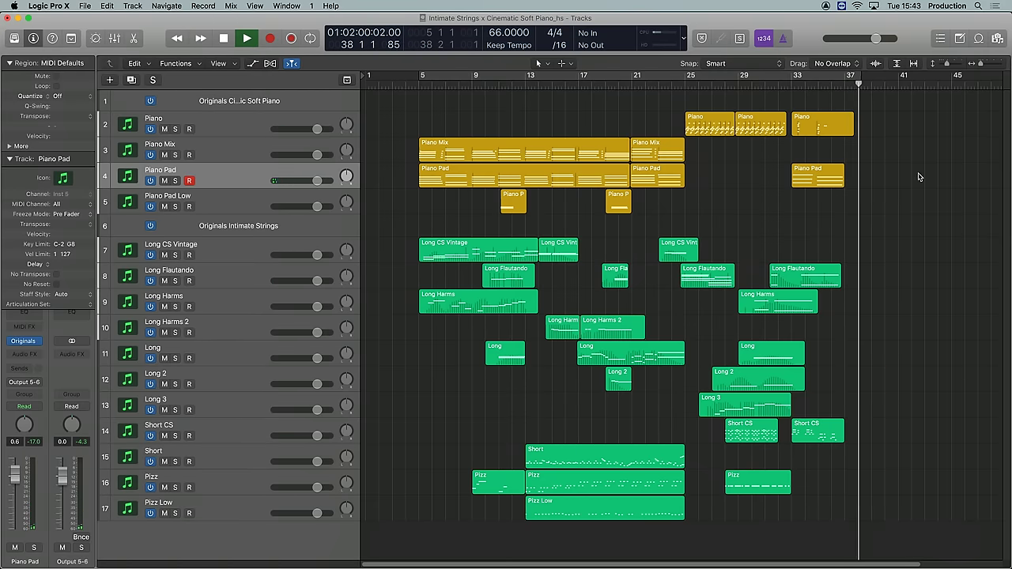
{"action": "key", "text": "space"}
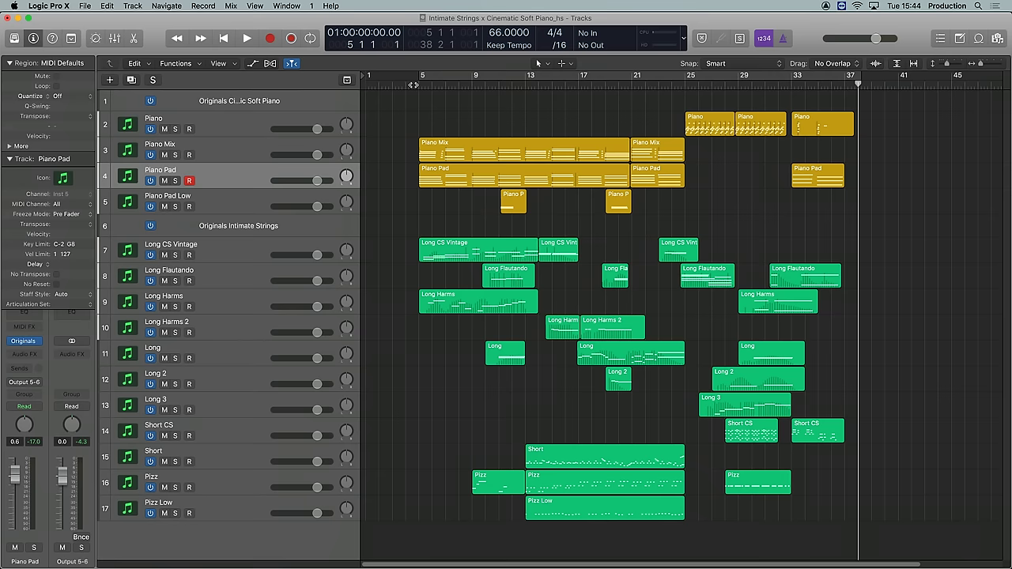
{"action": "key", "text": "space"}
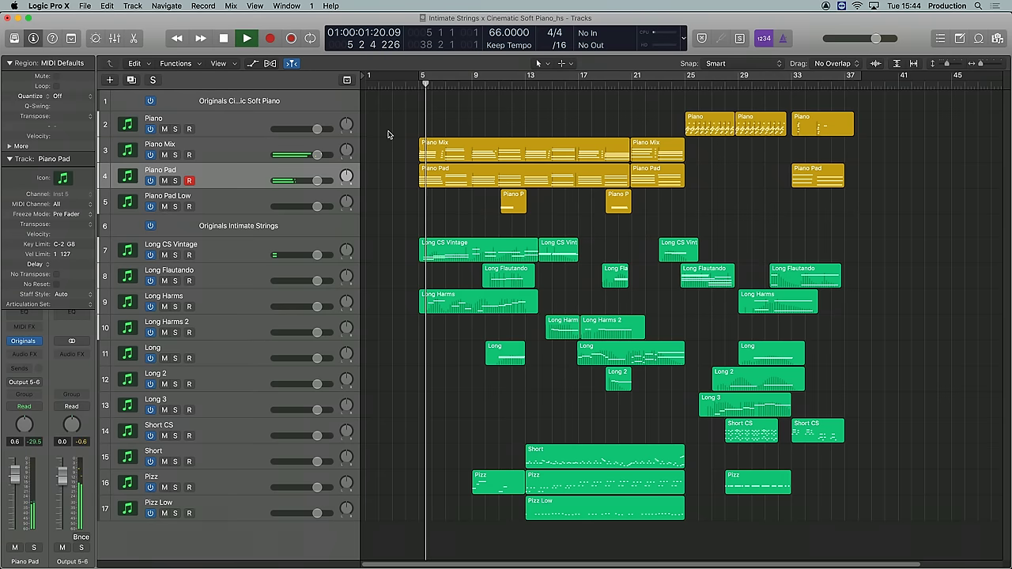